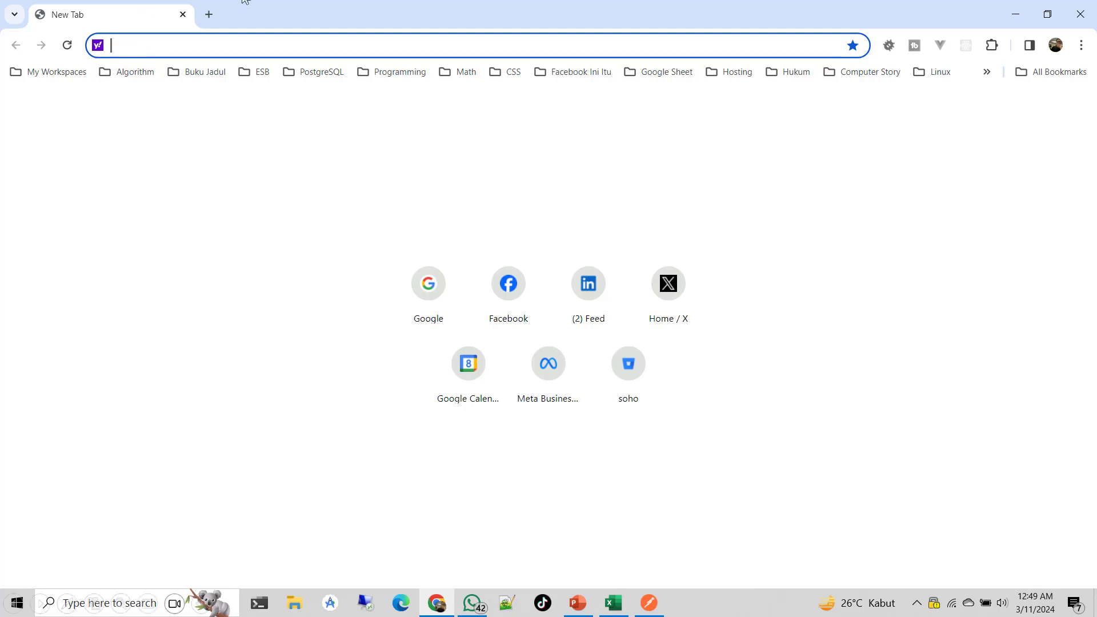
pyautogui.write('https://kawalpem')
pyautogui.write('ilu.org/')
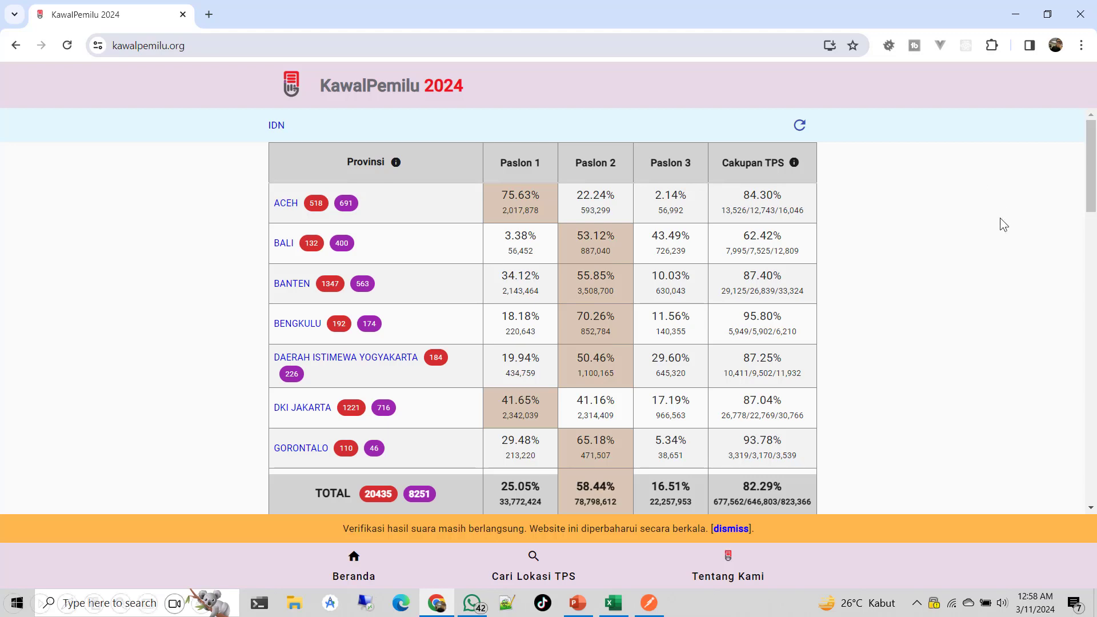
pyautogui.rightClick(876, 243)
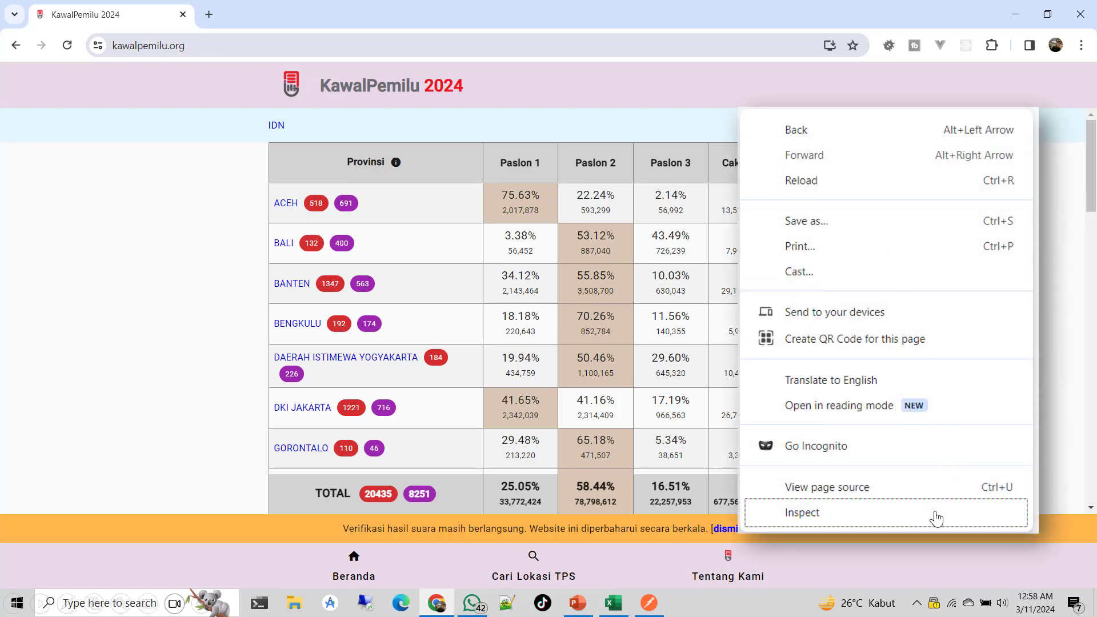
pyautogui.click(936, 518)
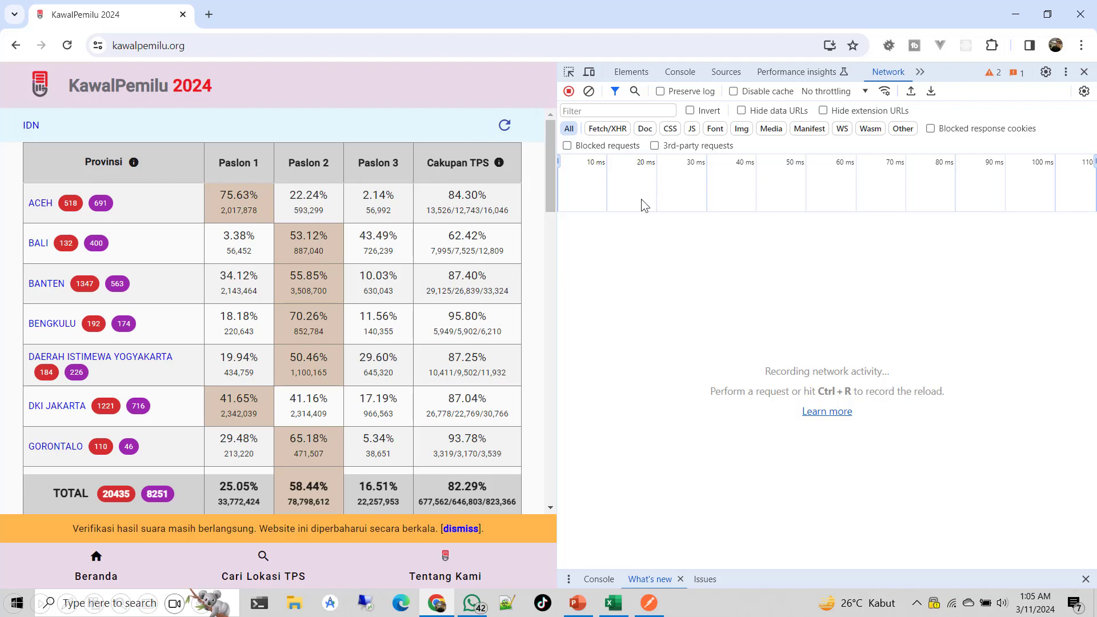
pyautogui.click(503, 127)
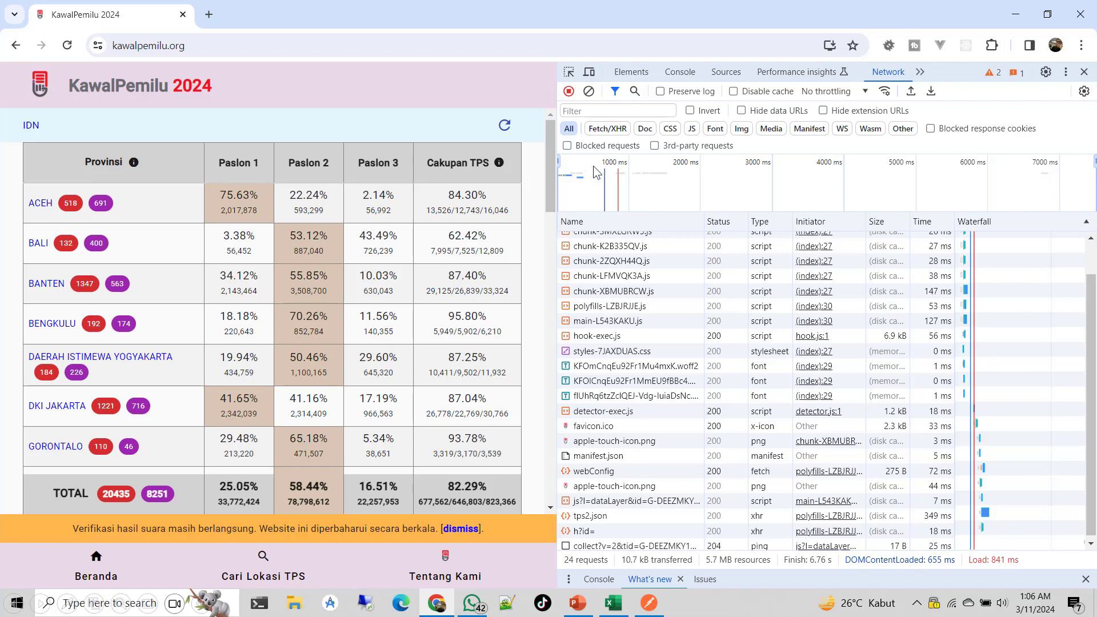
pyautogui.click(610, 132)
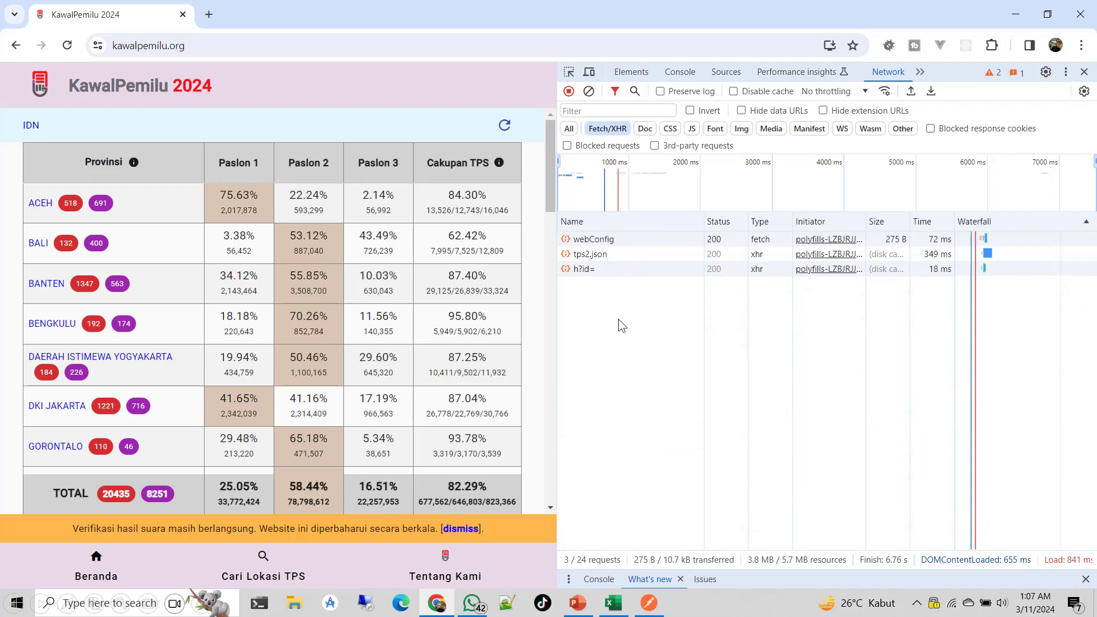
# - Examine the tps2.json request's headers, its expanded id2name preview and its raw response
pyautogui.click(647, 263)
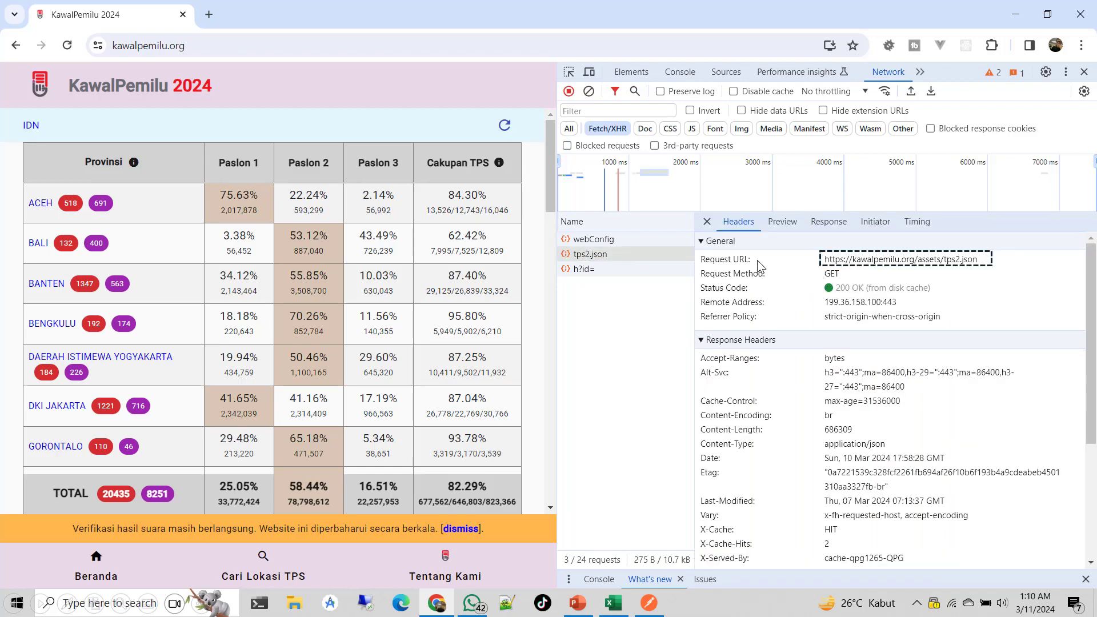
pyautogui.click(782, 222)
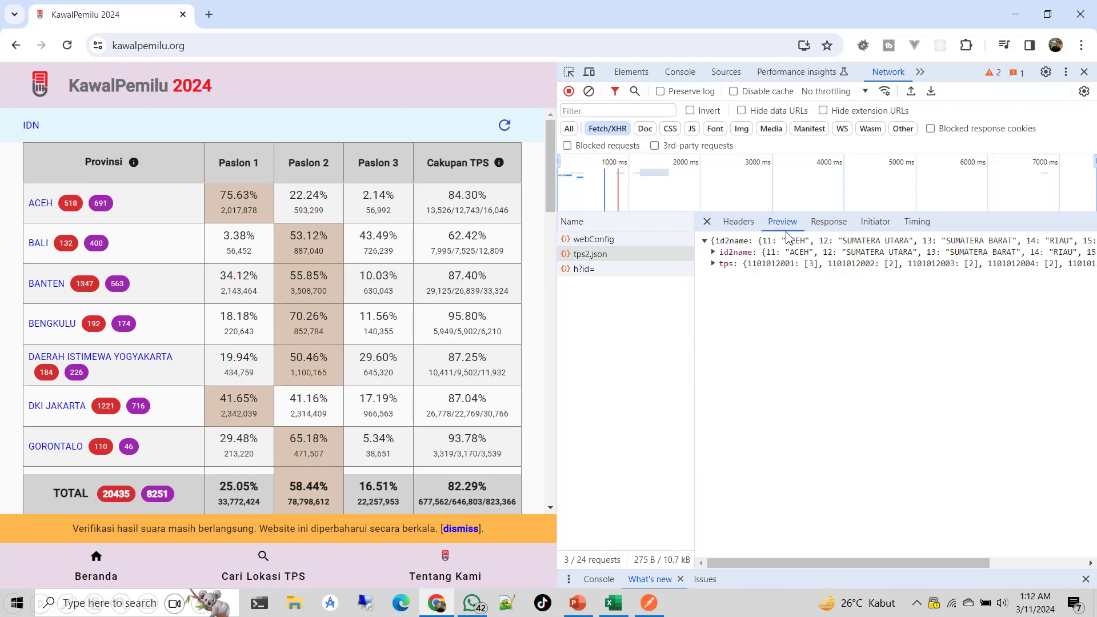
pyautogui.click(785, 256)
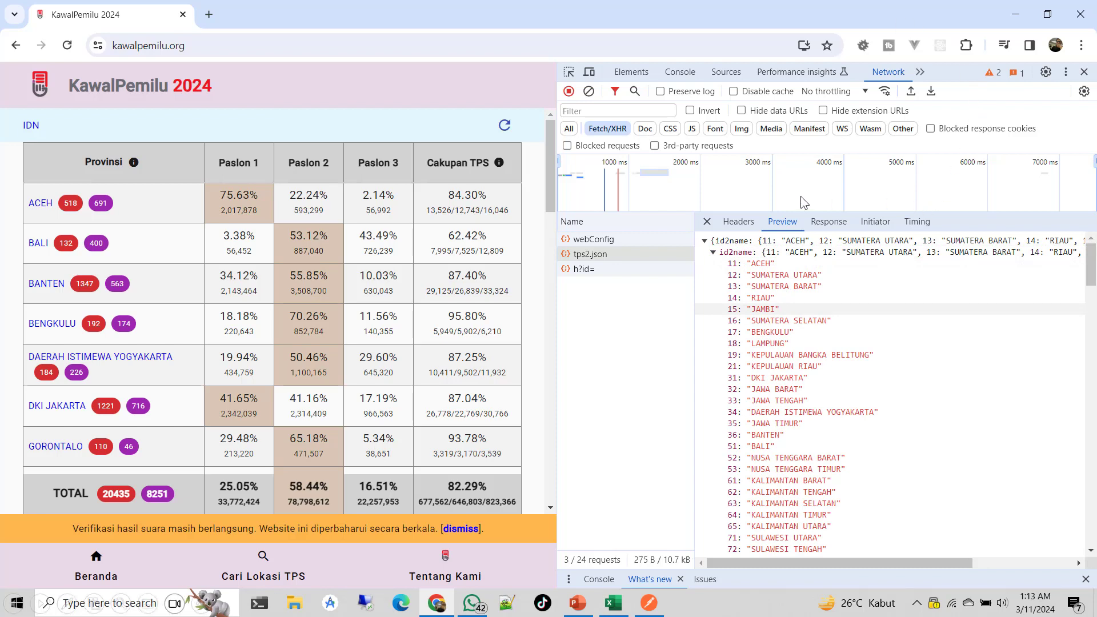
pyautogui.click(822, 226)
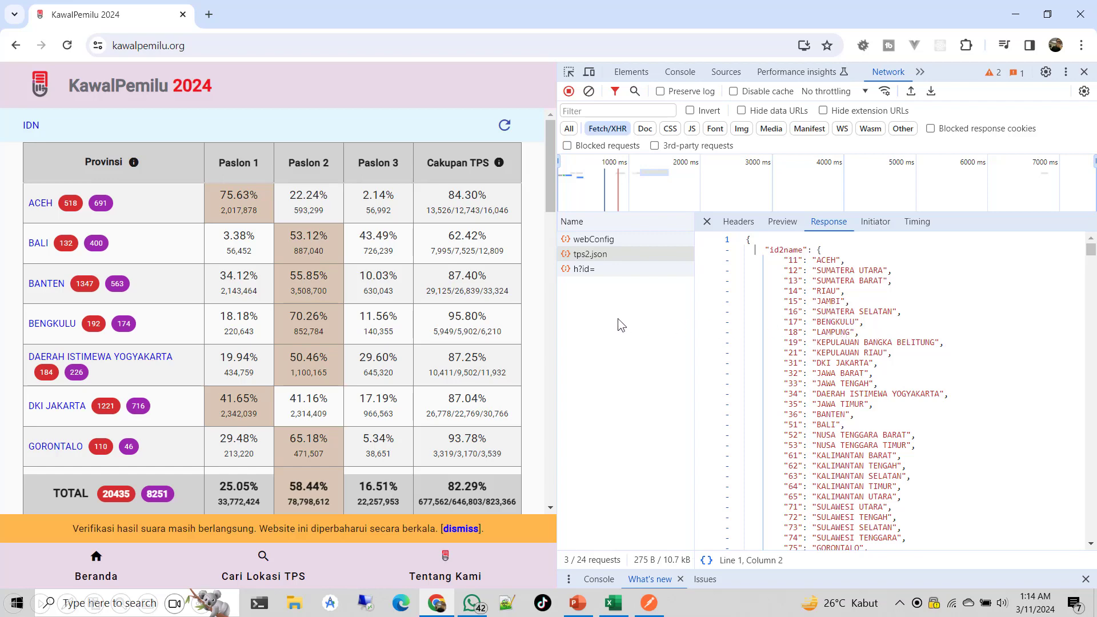
# - Examine the h?id= request's URL, payload, expanded result and aggregated preview, and raw response
pyautogui.click(610, 272)
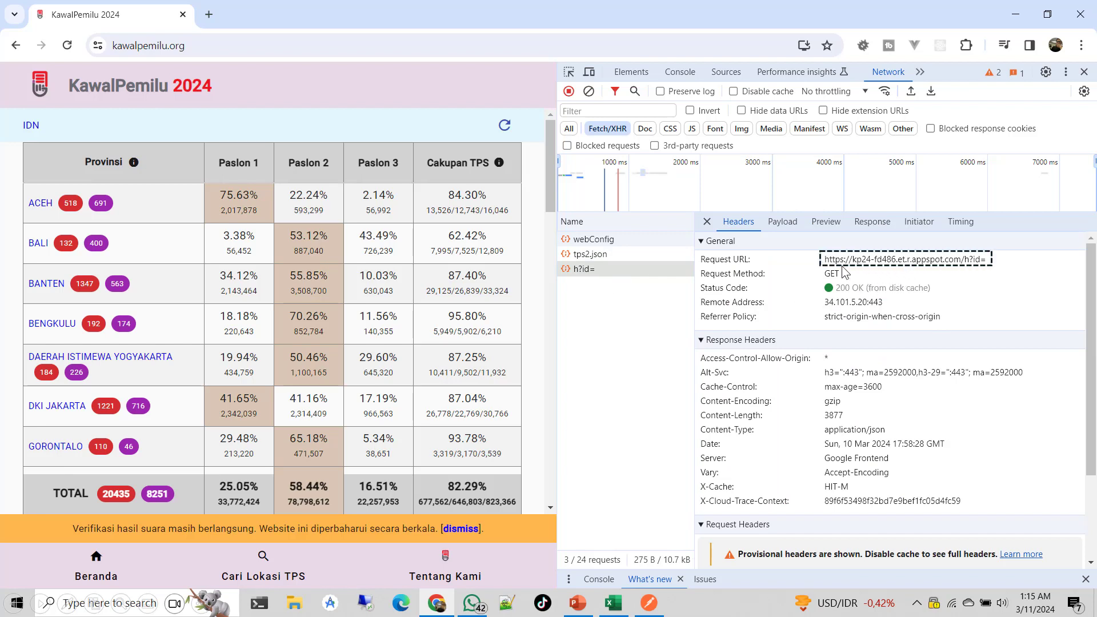
pyautogui.click(787, 225)
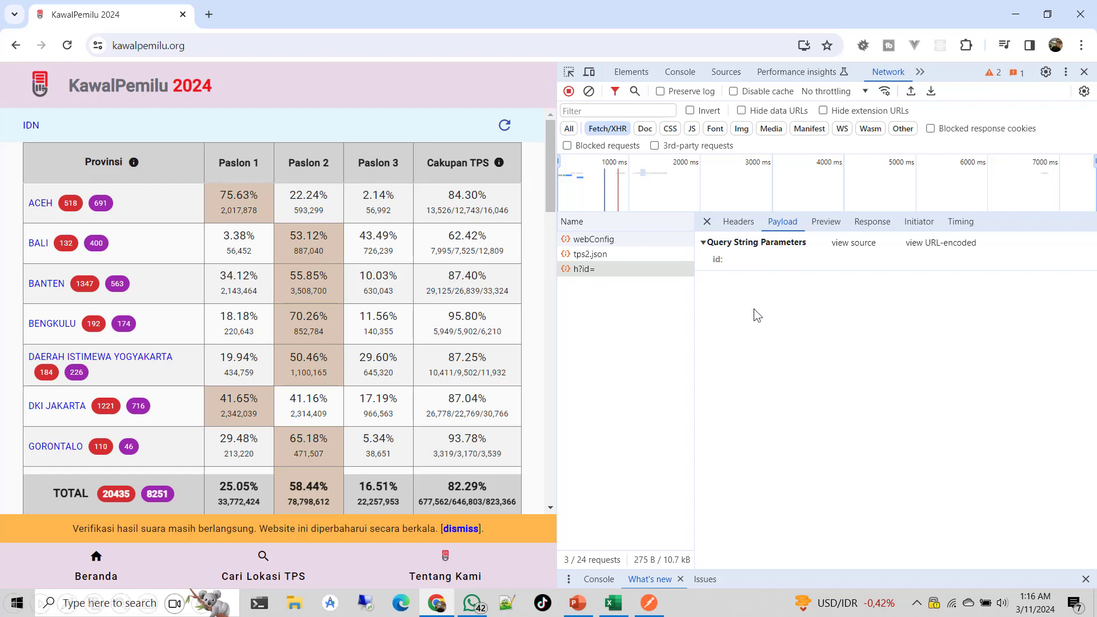
pyautogui.click(824, 223)
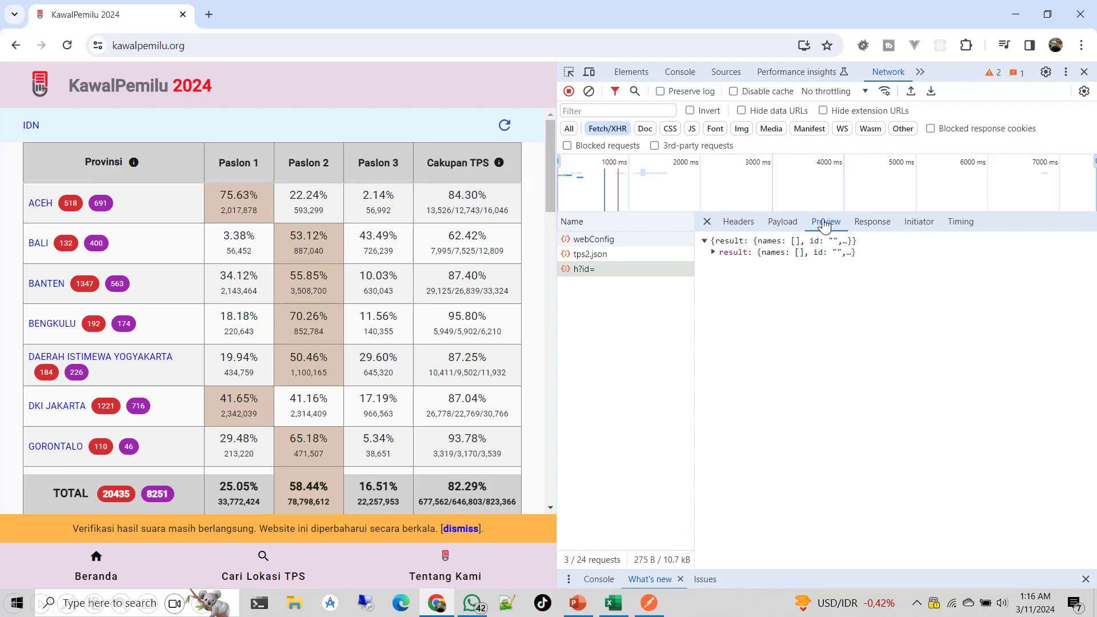
pyautogui.click(796, 252)
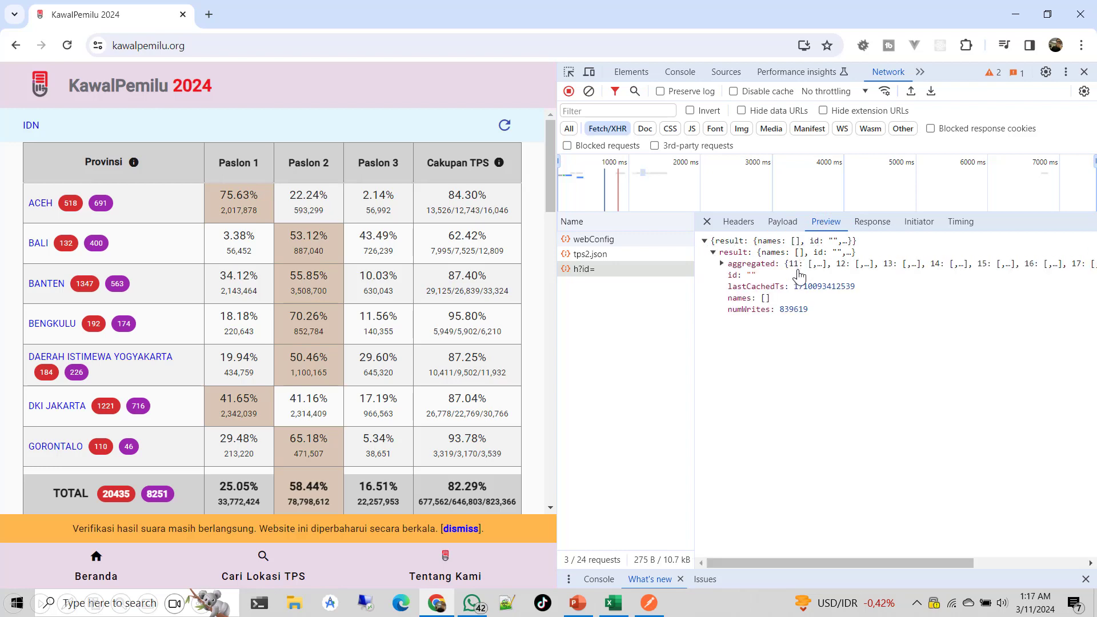
pyautogui.click(798, 269)
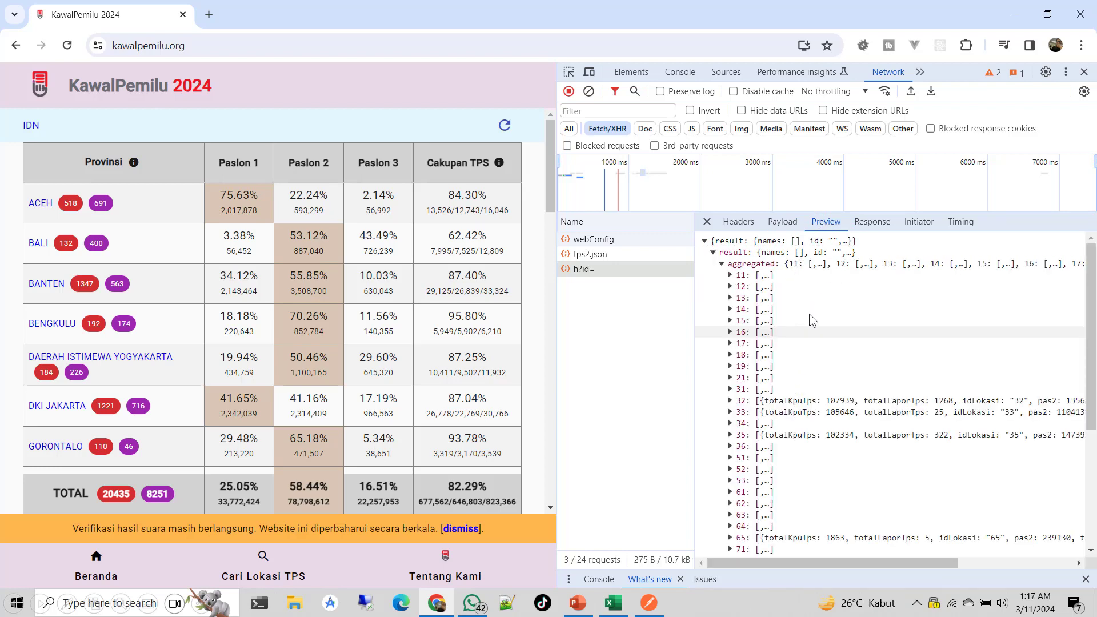
pyautogui.click(883, 228)
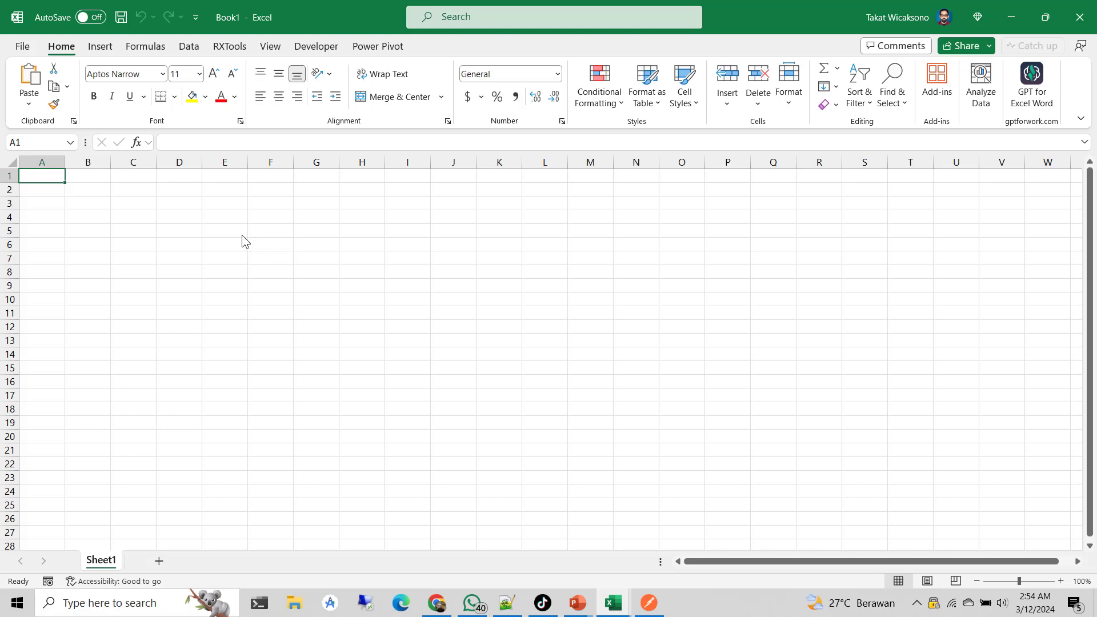
# - In Excel's empty workbook, create a blank query from other sources in the Power Query Editor
pyautogui.click(189, 46)
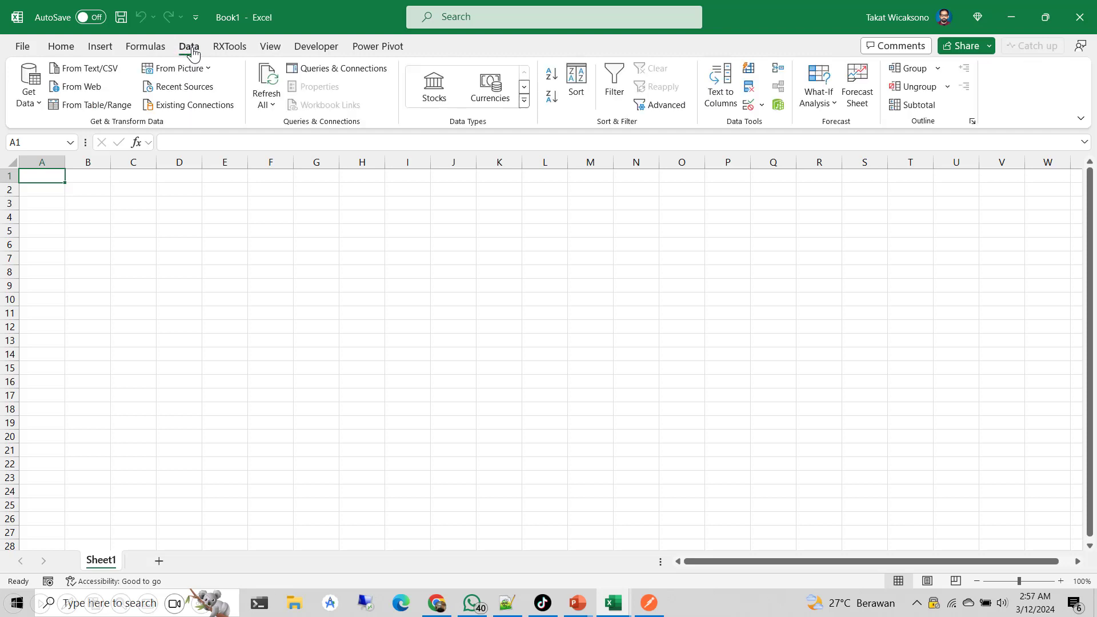
pyautogui.click(37, 112)
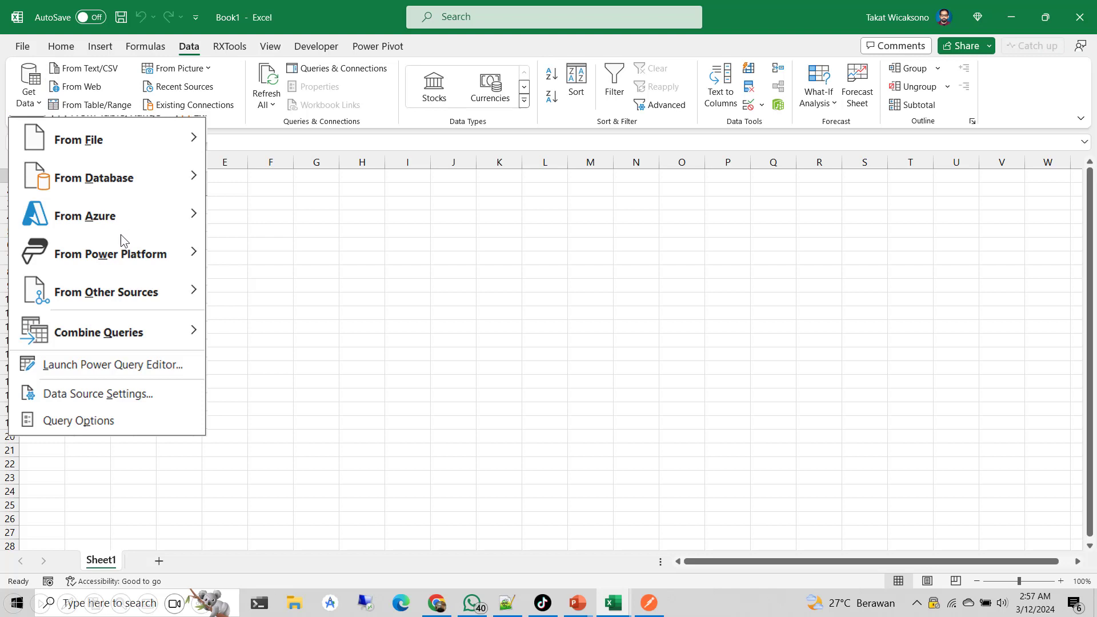
pyautogui.click(122, 298)
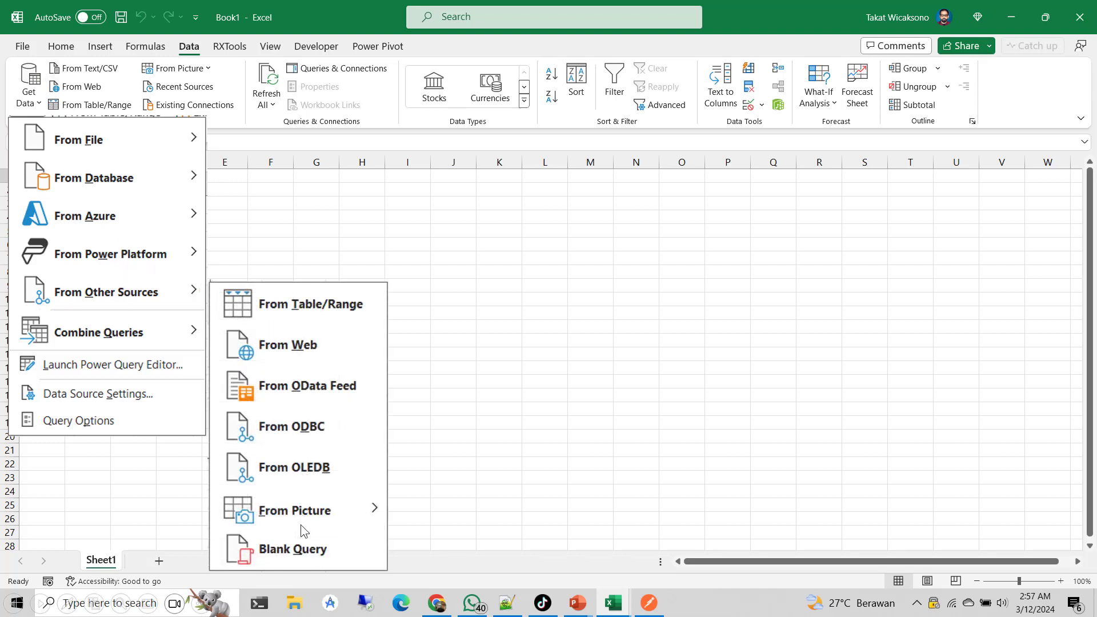
pyautogui.click(306, 550)
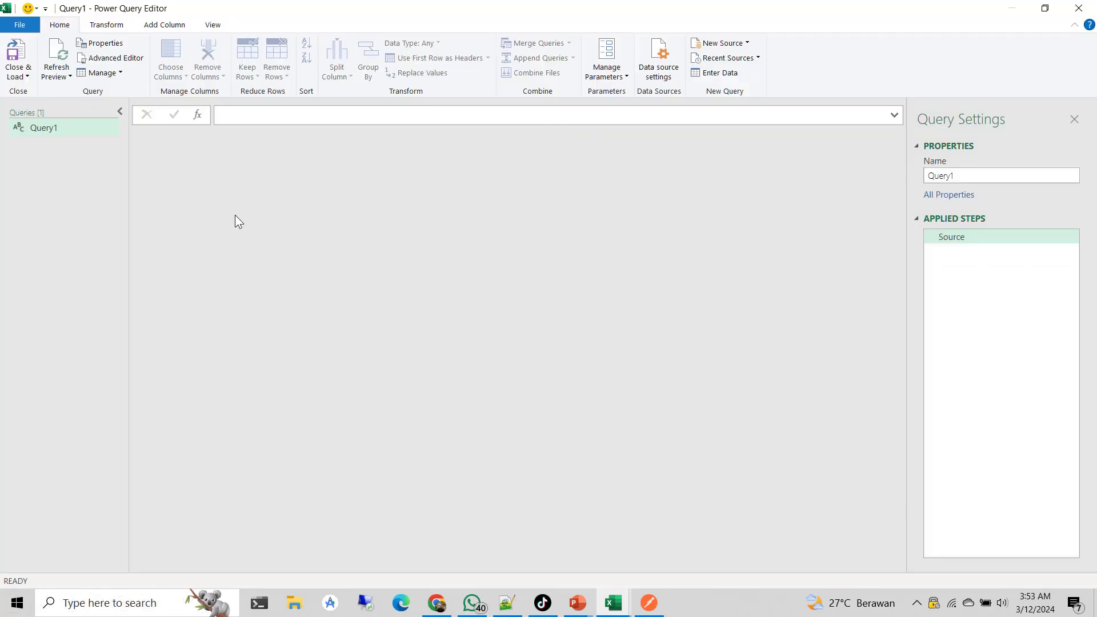
# - Open Query1's code in the Advanced Editor and delete all of its default code
pyautogui.rightClick(80, 132)
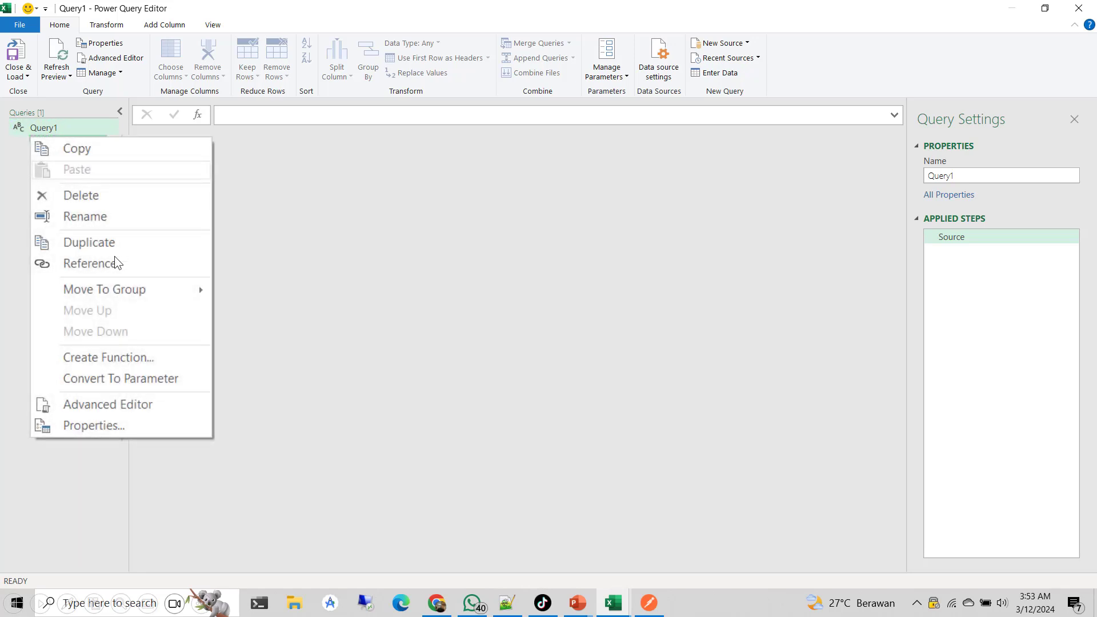
pyautogui.click(162, 410)
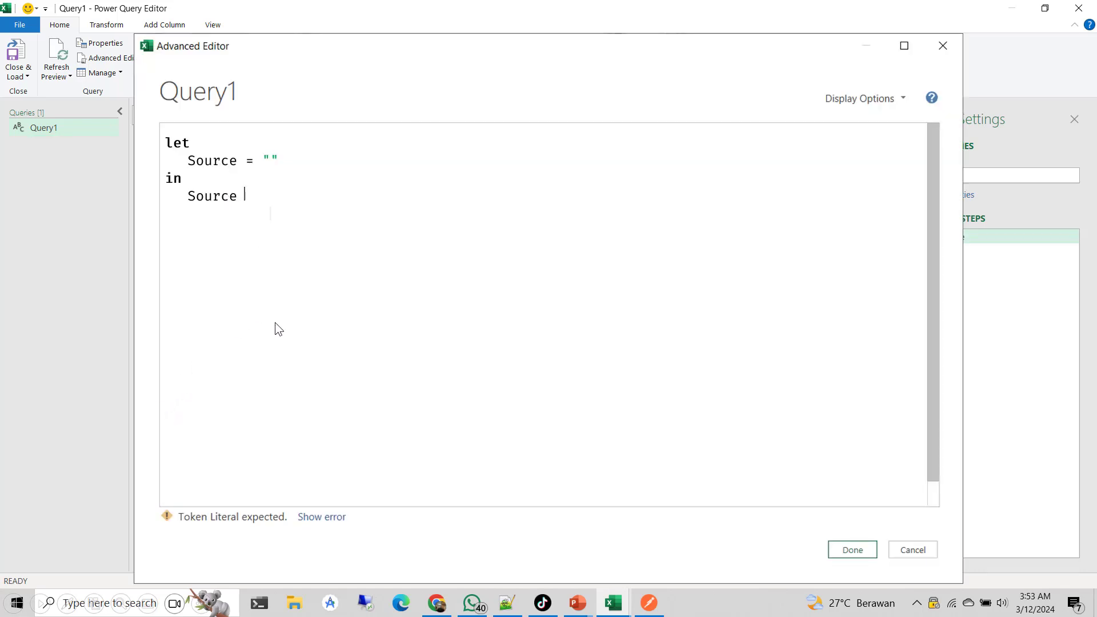
pyautogui.hotkey('shift', 'Up')
pyautogui.hotkey('shift', 'Up')
pyautogui.hotkey('shift', 'Up')
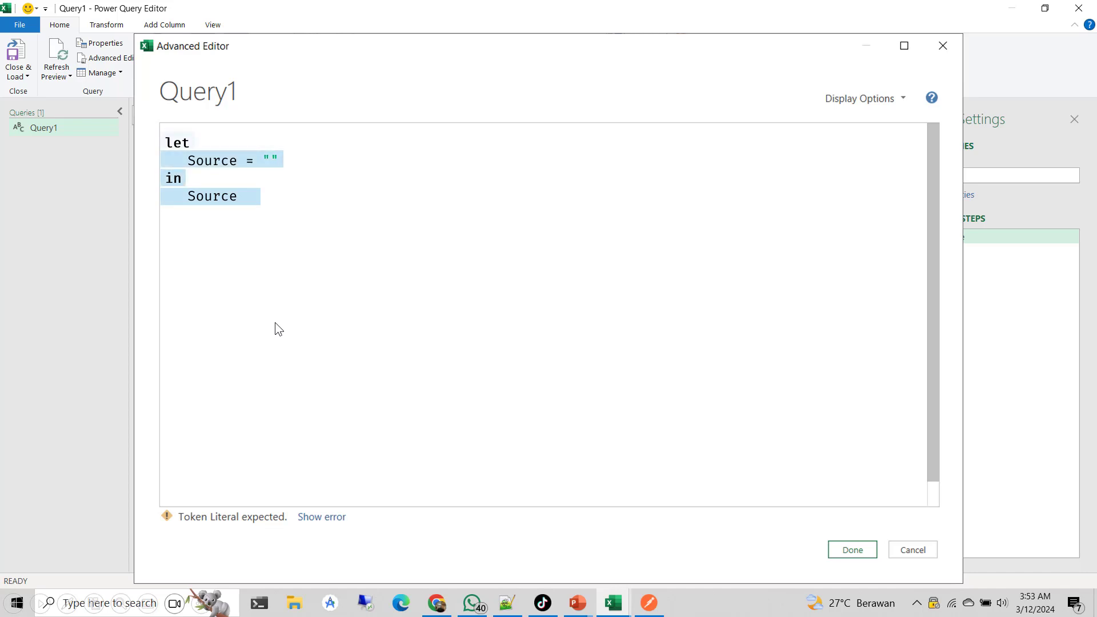
pyautogui.press('Delete')
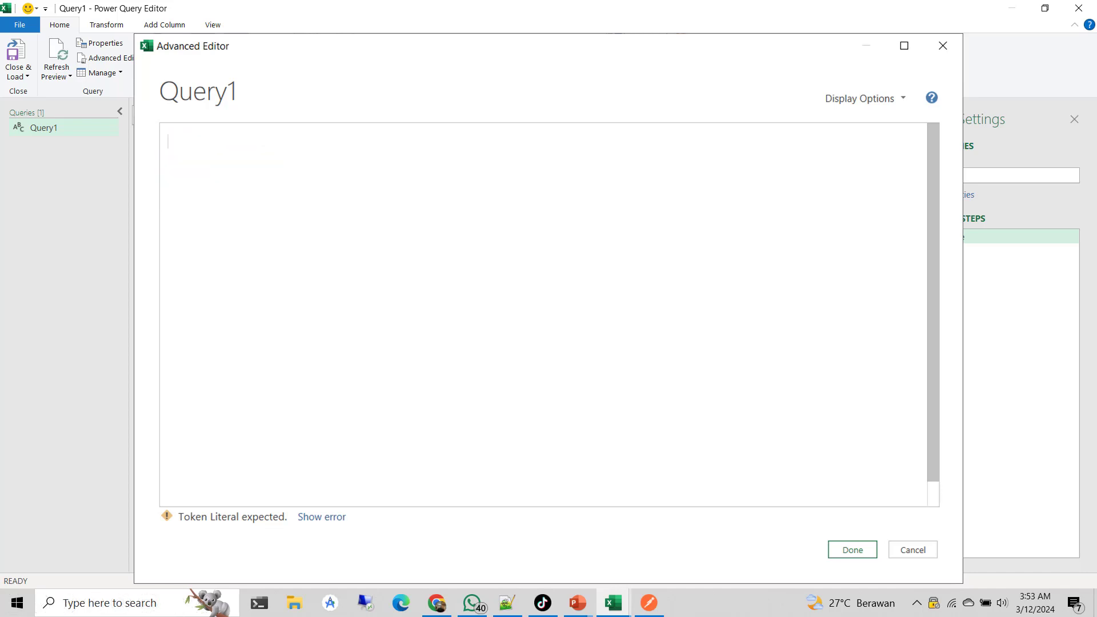
pyautogui.write('let')
pyautogui.press('Return')
pyautogui.write('json = Json.Document')
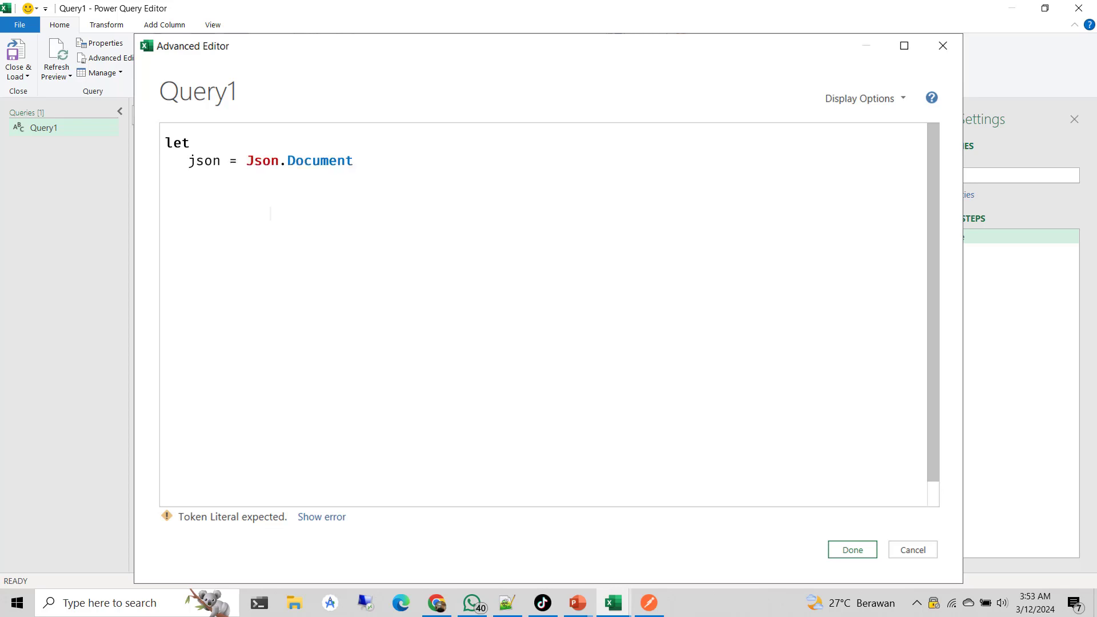
pyautogui.write('(Web.Contents("https')
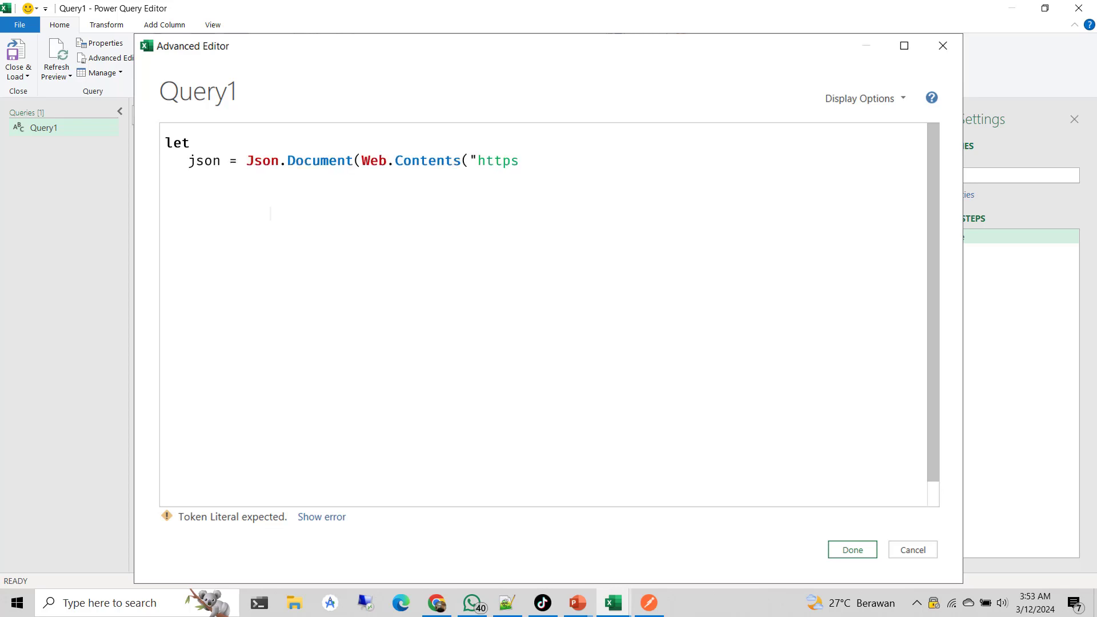
pyautogui.write('://kp24-fd486.et.r.')
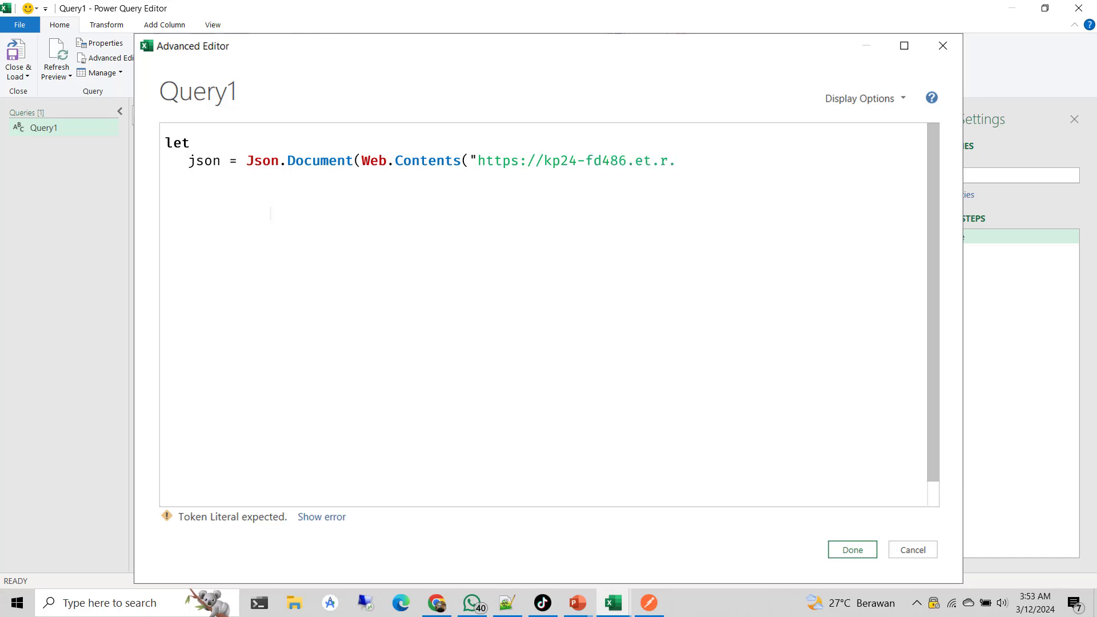
pyautogui.write('appspot.com/h?id=")),')
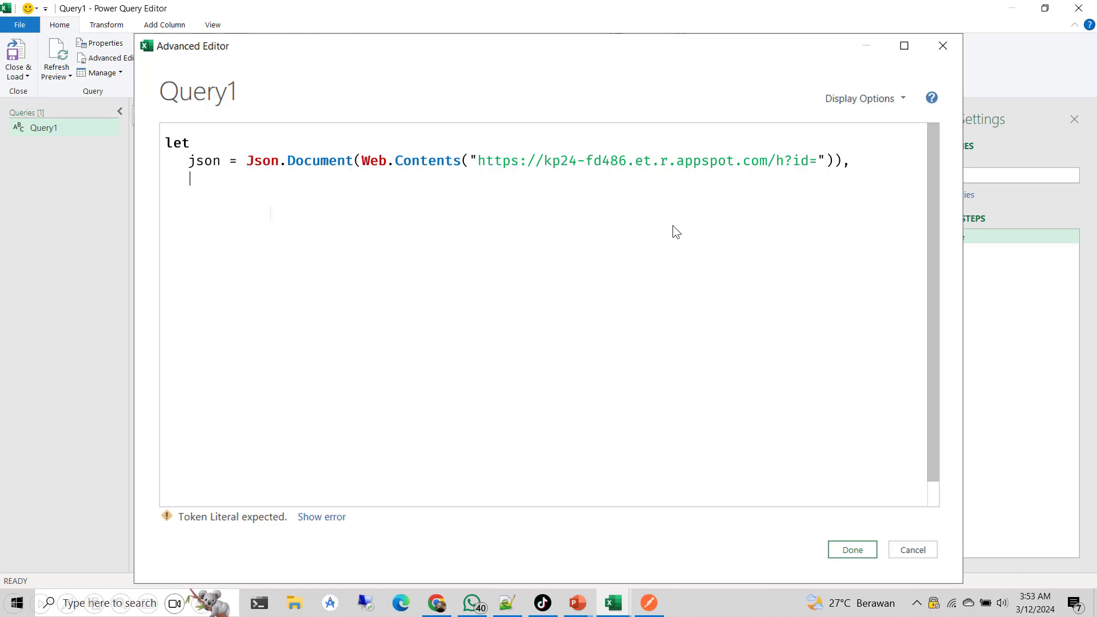
# - Add the query lines recordList = Record.FieldValues(json[result][aggregated]), and recordCount = List.Count(recordList),
pyautogui.write('recordList = Record.')
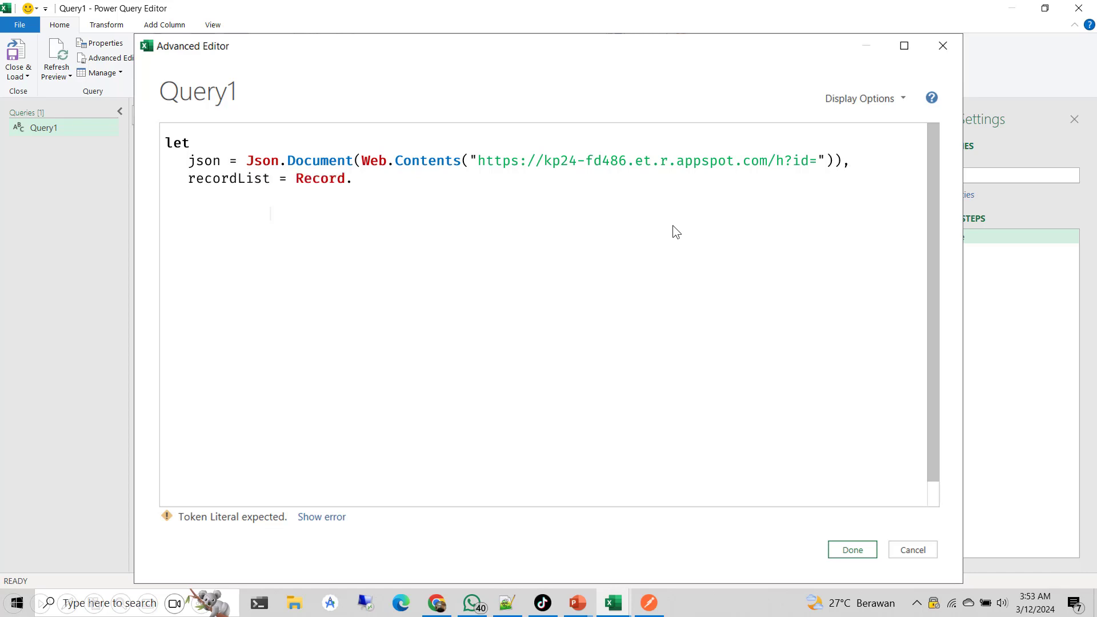
pyautogui.write('FieldValues(json[res')
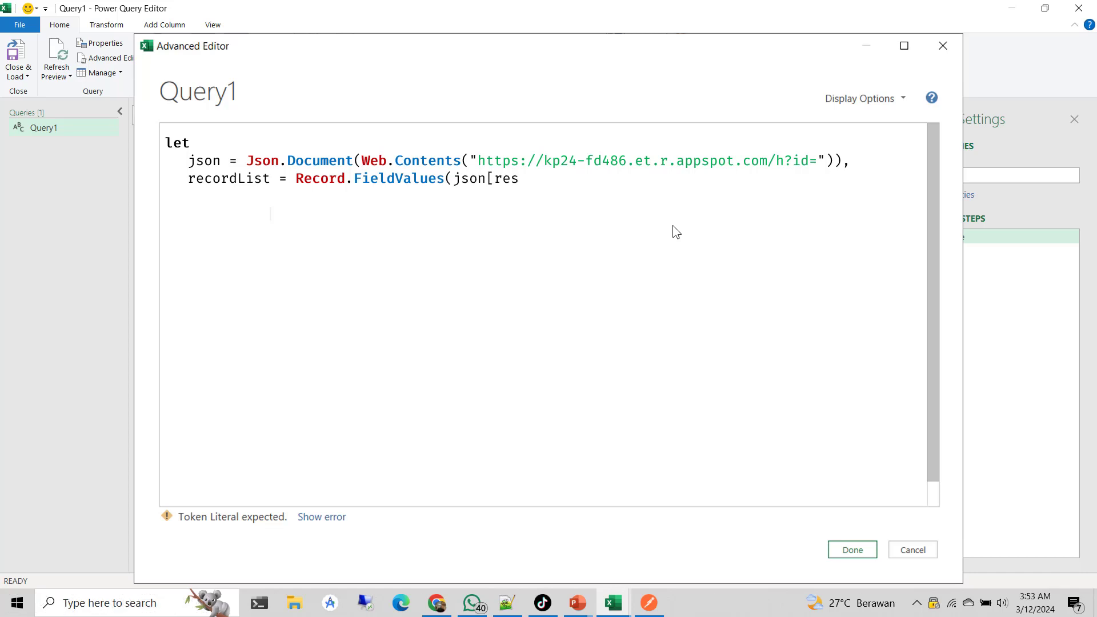
pyautogui.write('ult][aggregated]),')
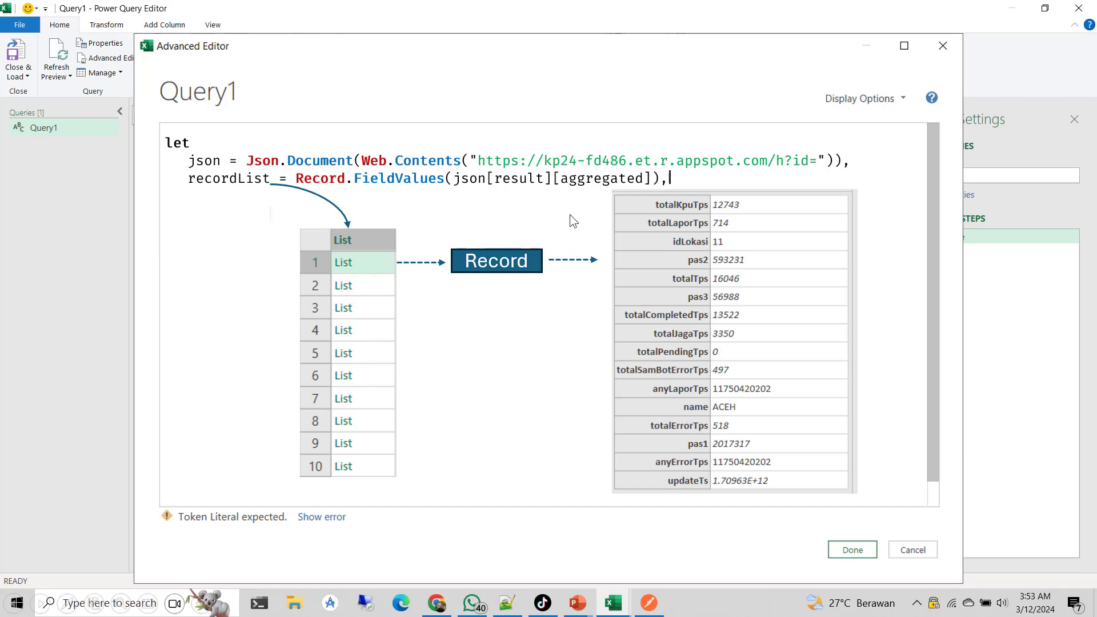
pyautogui.press('Return')
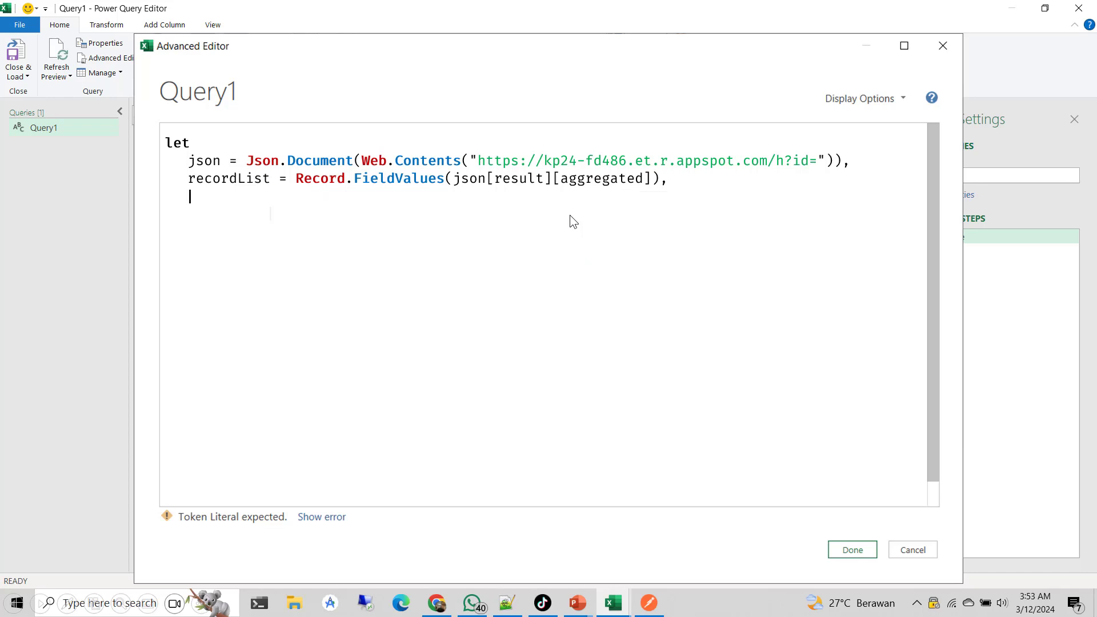
pyautogui.write('recordCount = List.Count(recordList),')
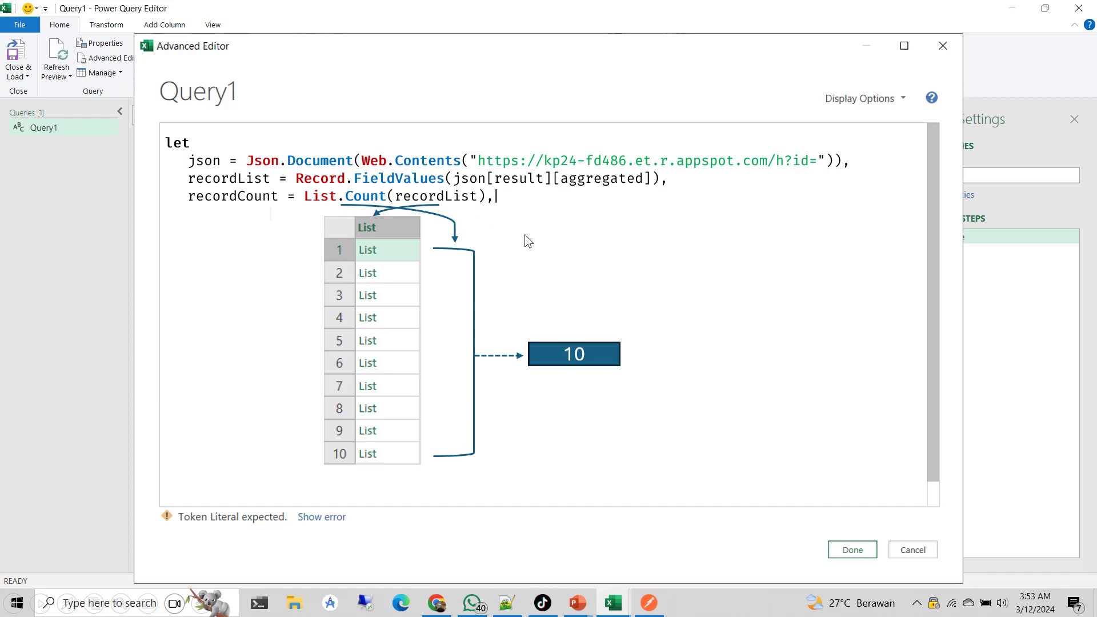
pyautogui.press('Return')
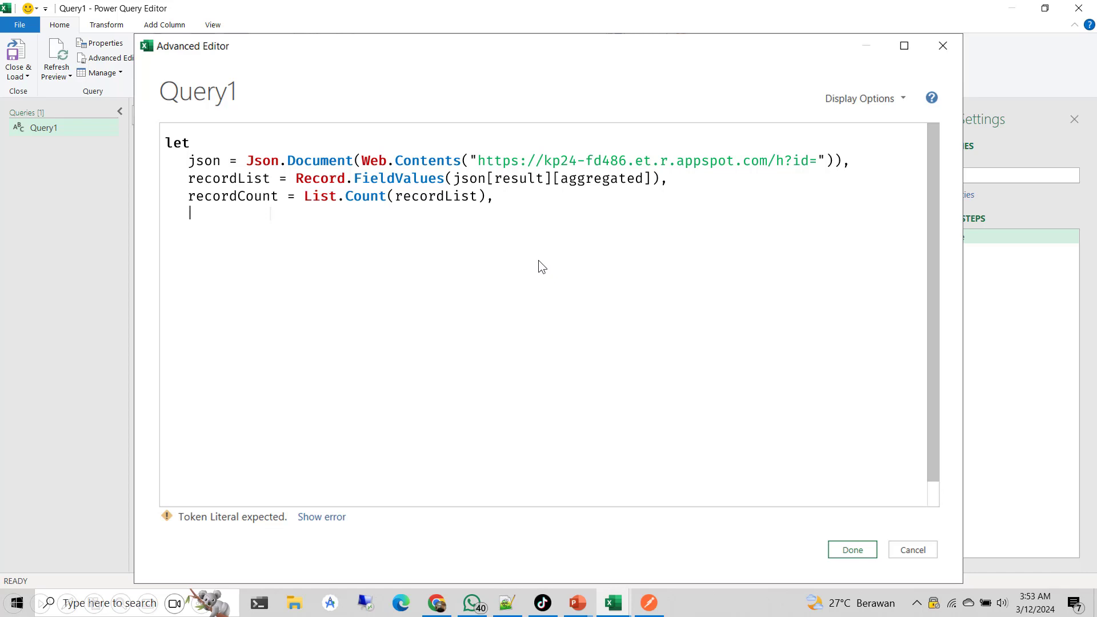
# - Begin the function fnExtractData = (rowData as any) => [ with the fields id = rowData[idLokasi], and province = rowData[name],
pyautogui.write('fnExtractData = (r')
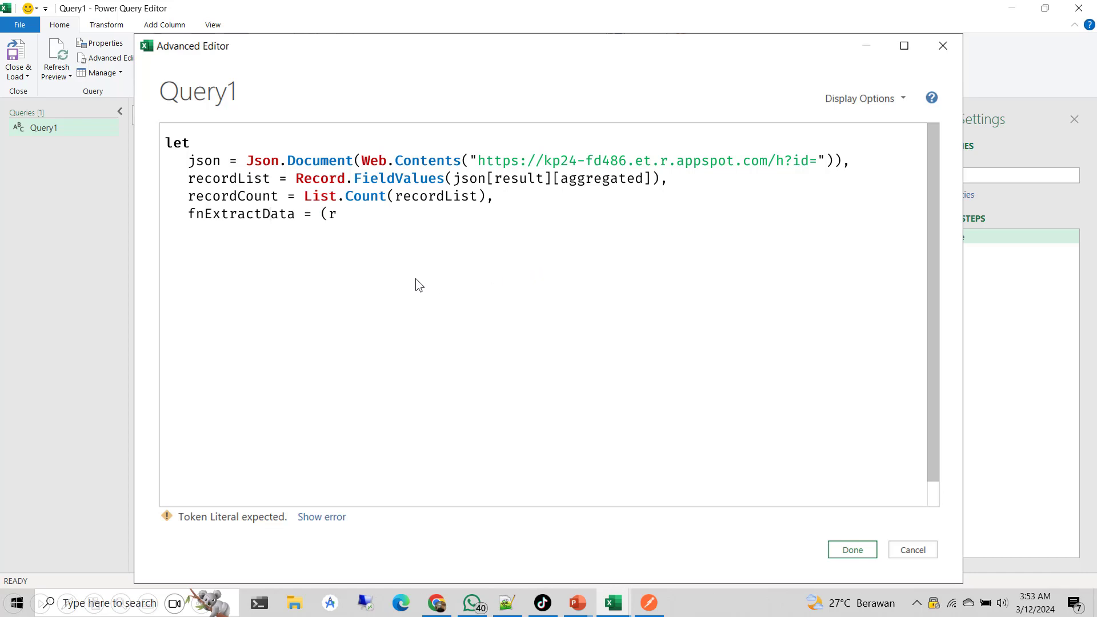
pyautogui.write('owData as any) => [')
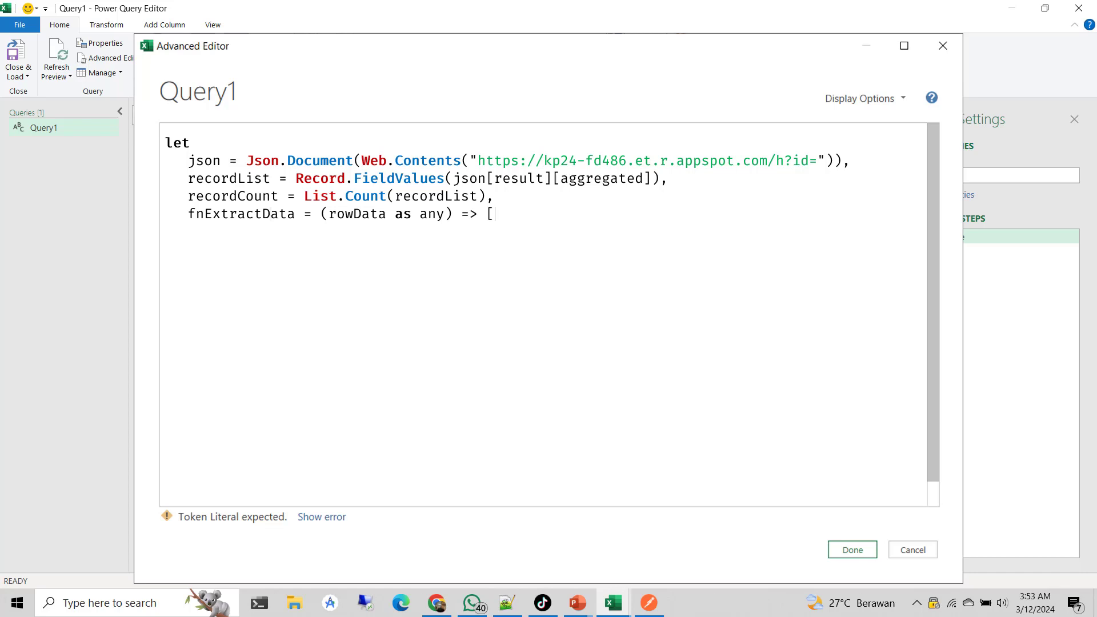
pyautogui.press('Return')
pyautogui.write('id = rowData[idLoka')
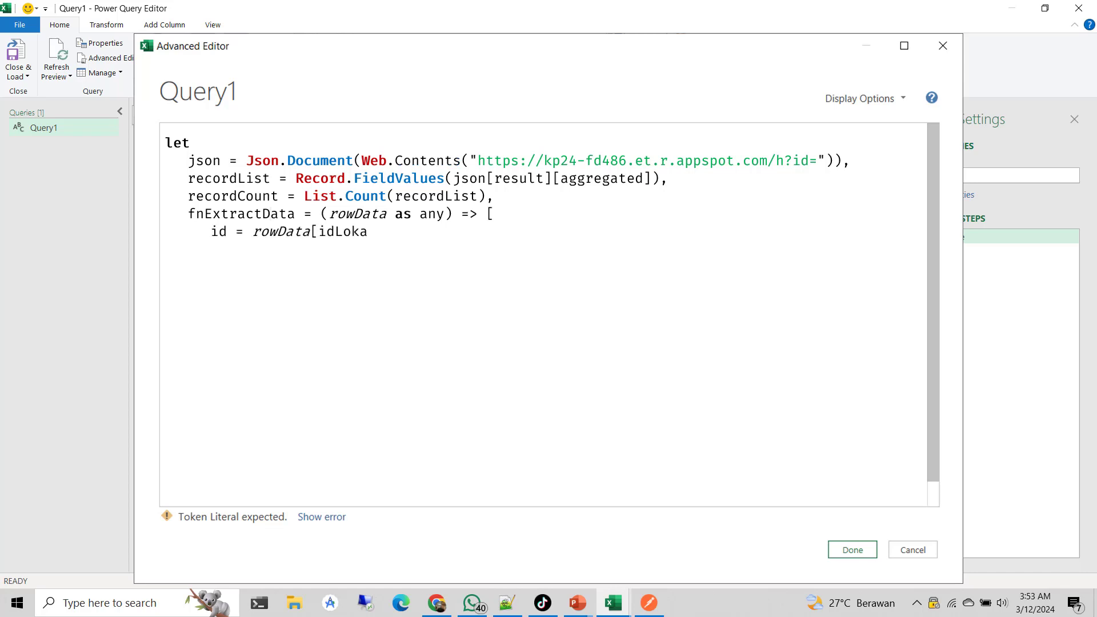
pyautogui.write('si],')
pyautogui.press('Return')
pyautogui.write('province = rowData[n')
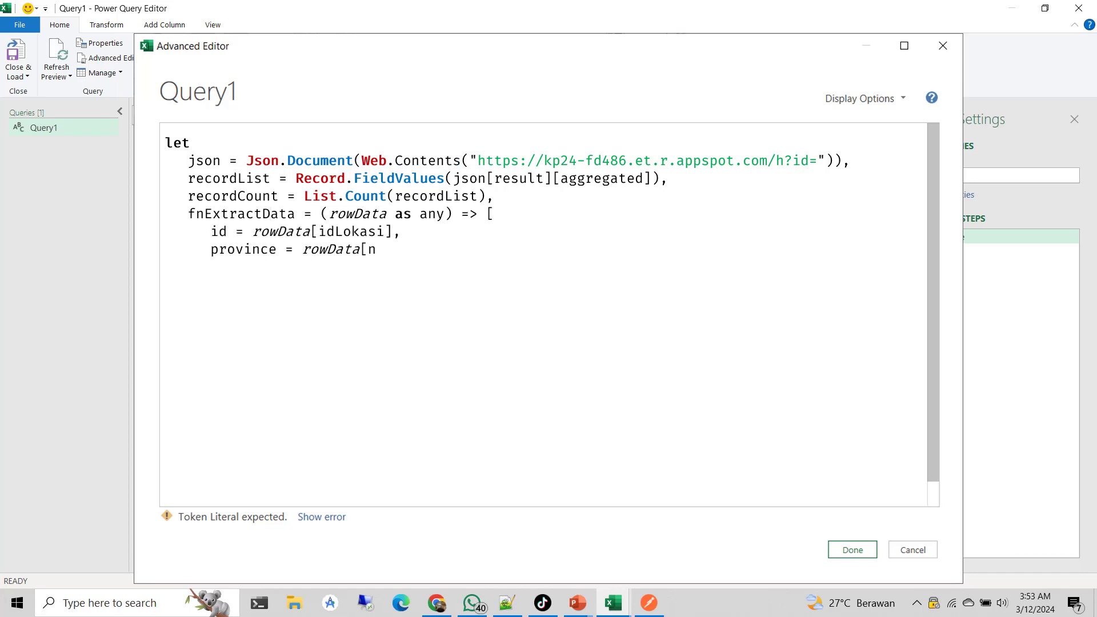
pyautogui.write('ame],')
pyautogui.press('Return')
# - Add fields #"Paslon 01", #"Paslon 02" and #"Paslon 03" from rowData[pas1], rowData[pas2] and rowData[pas3], and close the record with ],
pyautogui.write('#"Paslon 01" = row')
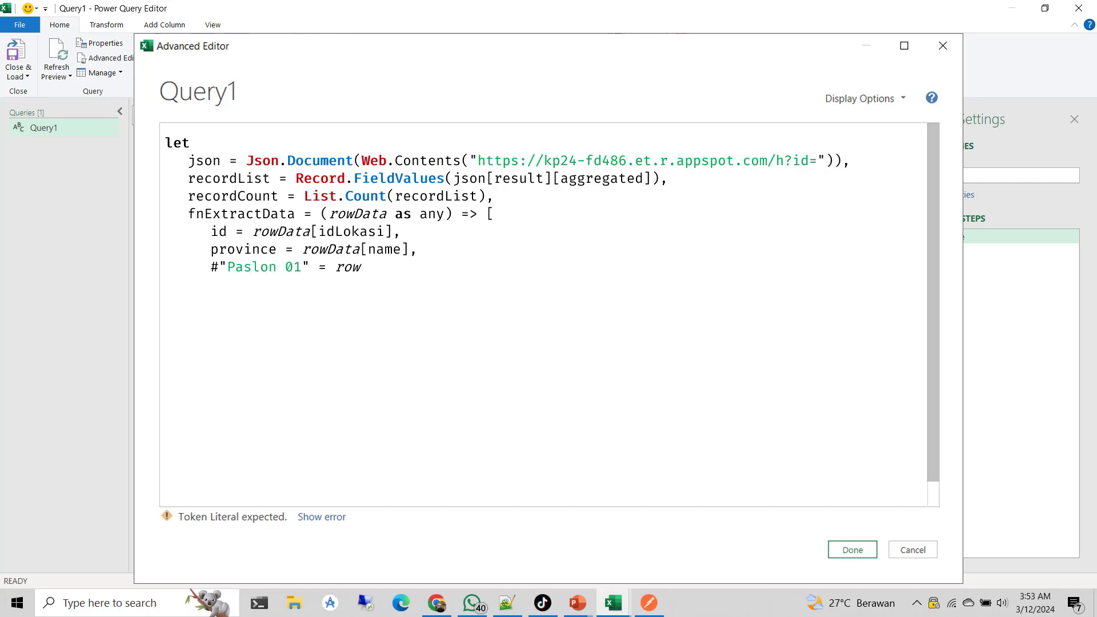
pyautogui.write('Data[pas1],')
pyautogui.press('Return')
pyautogui.write('#"Paslon 02"')
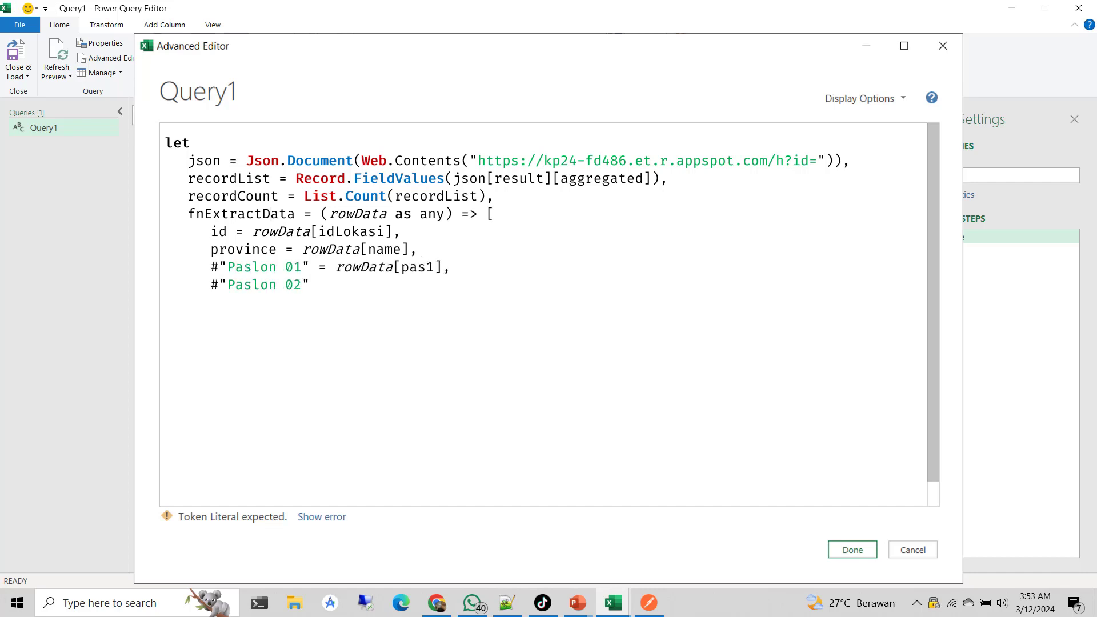
pyautogui.write(' = rowData[pas2],')
pyautogui.press('Return')
pyautogui.write('#"Pas')
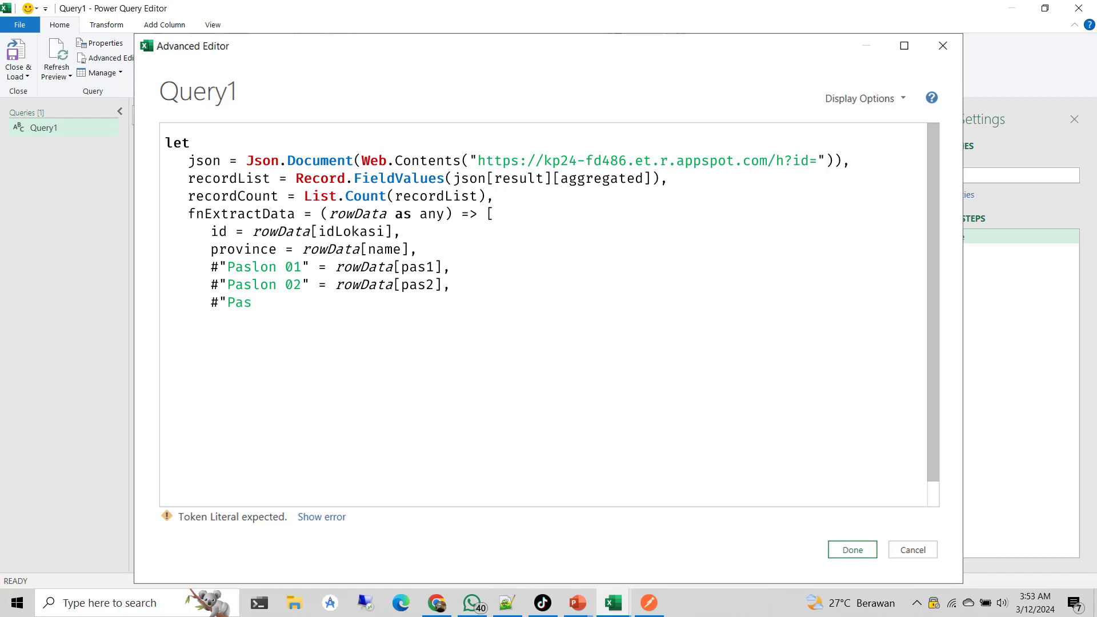
pyautogui.write('lon 03" = rowData[pas3]')
pyautogui.press('Return')
pyautogui.write('],')
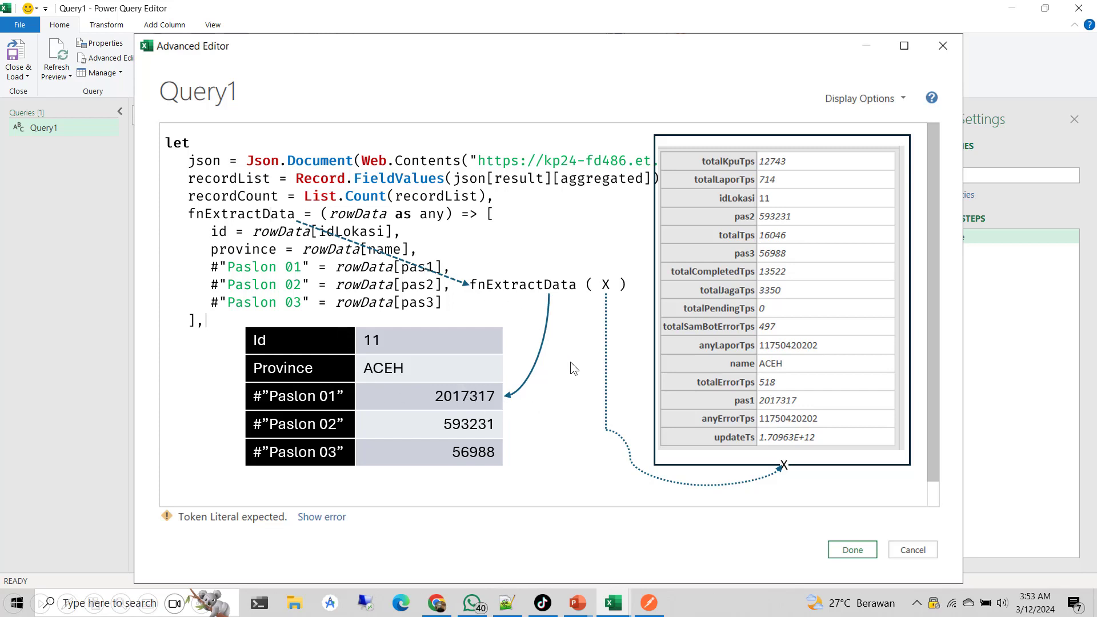
pyautogui.press('Return')
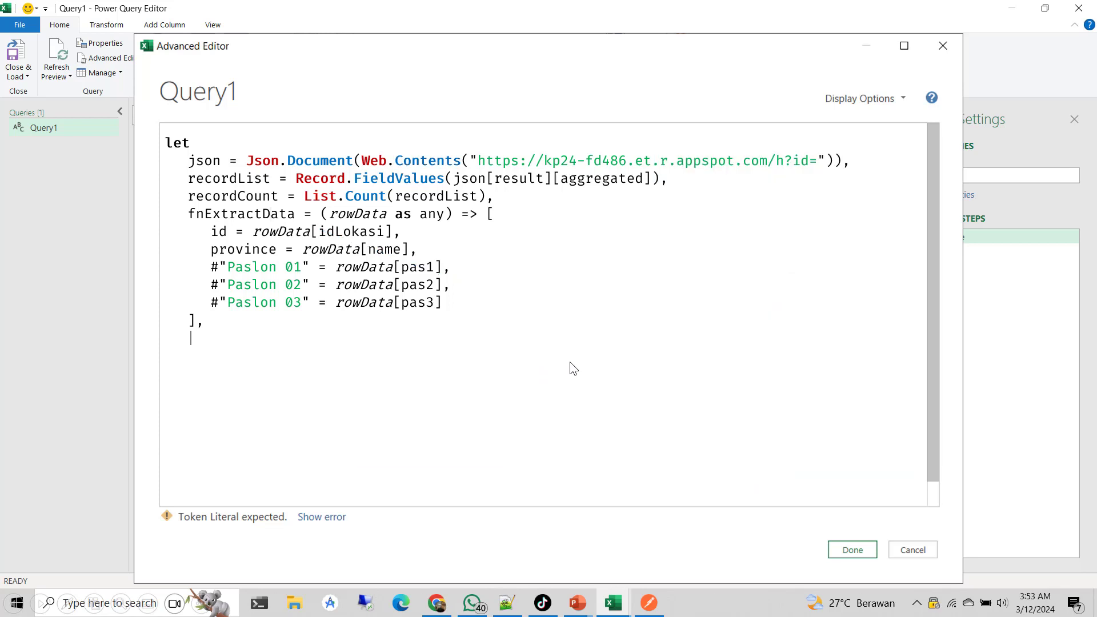
# - Define records = List.Generate(() => 0, each _ < recordCount, each _ +1, each fnExtractData(recordList{_}{0})), on separate lines
pyautogui.write('records = List.Ge')
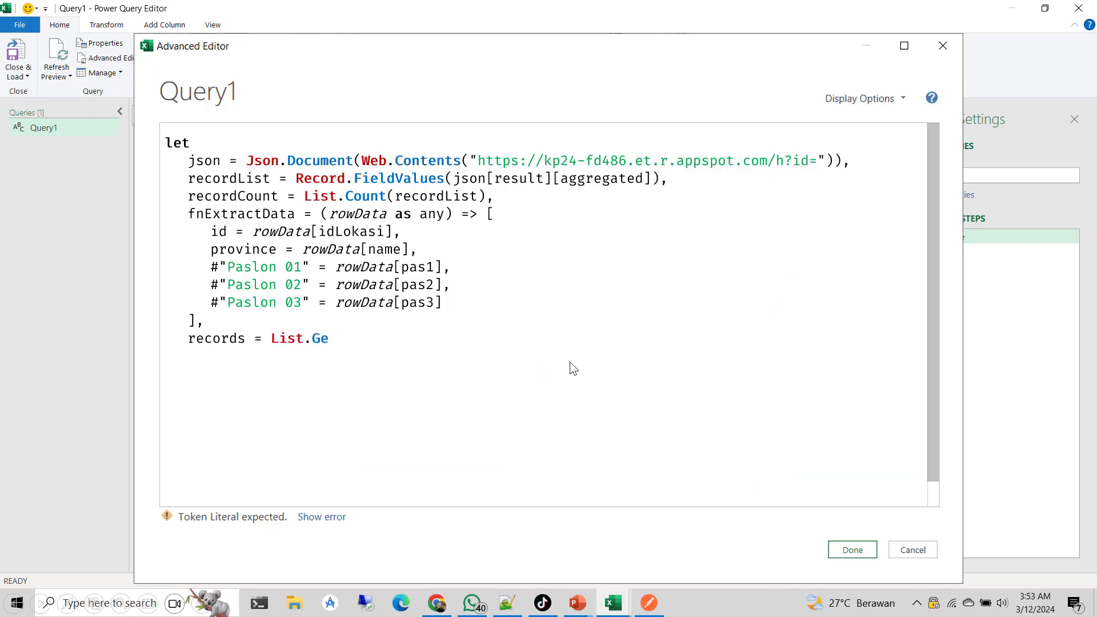
pyautogui.write('nerate(() => 0,')
pyautogui.press('Return')
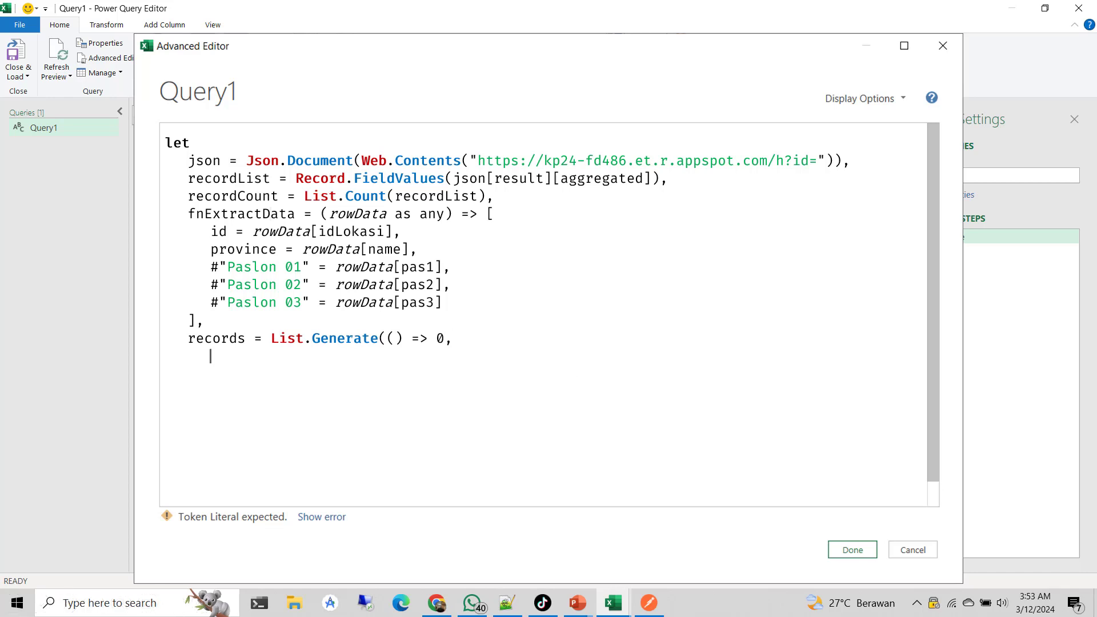
pyautogui.write('each _ < recordCount,')
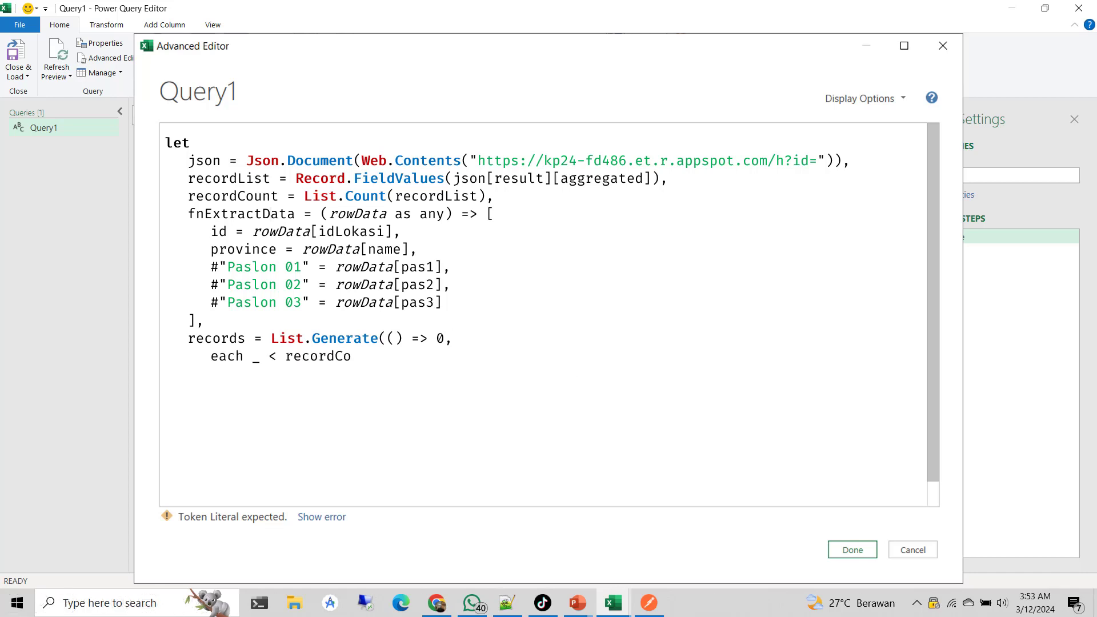
pyautogui.press('Return')
pyautogui.write('each _ +1,')
pyautogui.press('Return')
pyautogui.write('each fnExtr')
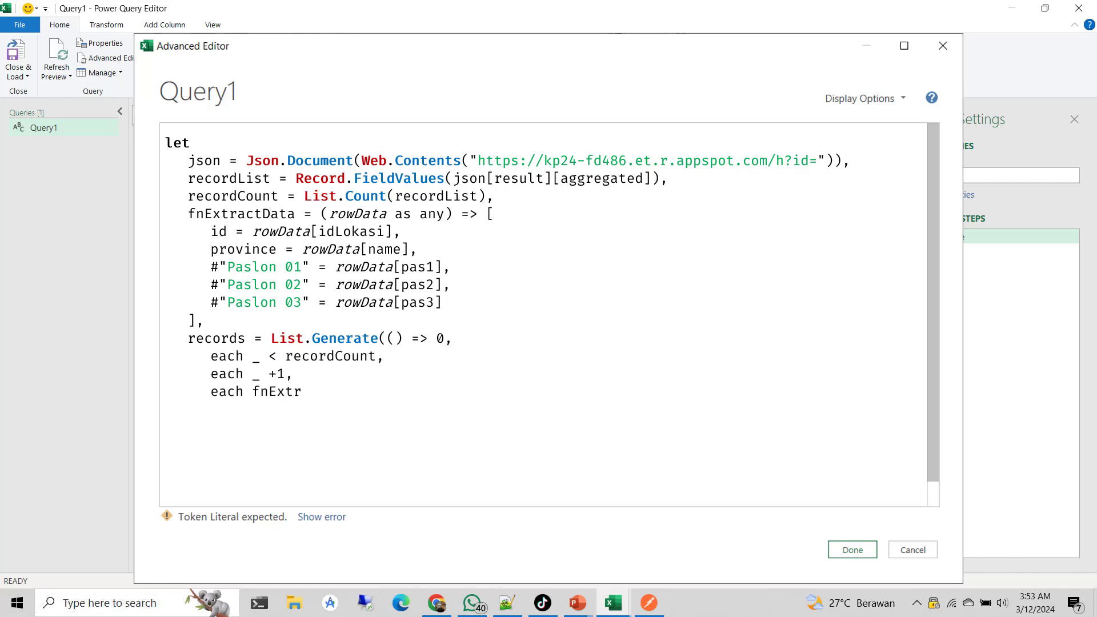
pyautogui.write('actData(recordList{_}{0})),')
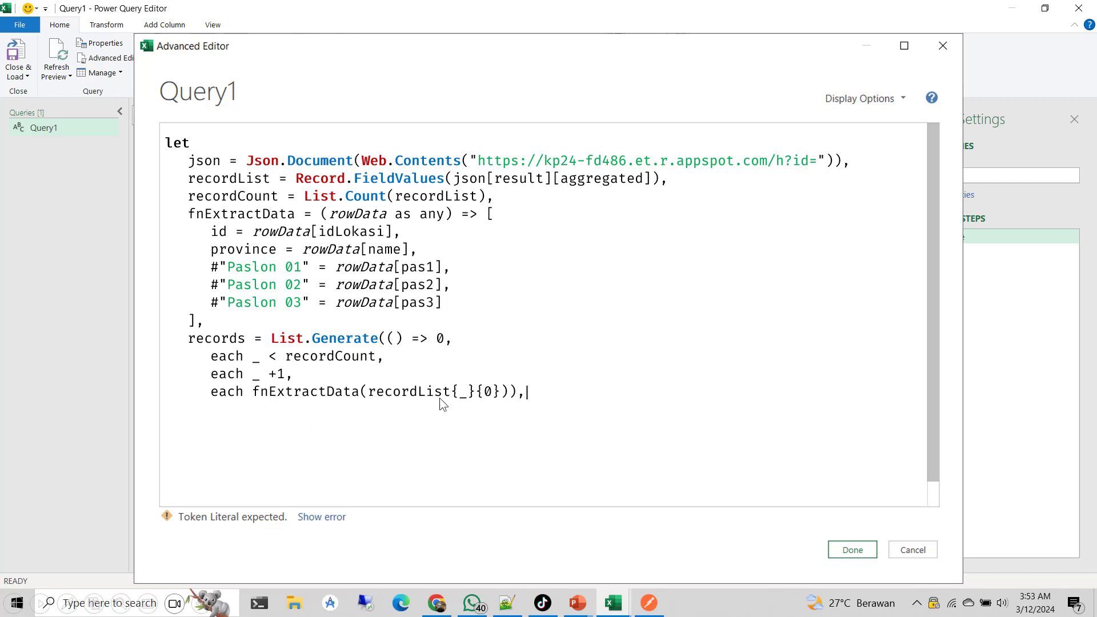
# - Finish the query with table = Table.FromRecords(records) and in table, and apply the code
pyautogui.press('Return')
pyautogui.write('table = Table.FromR')
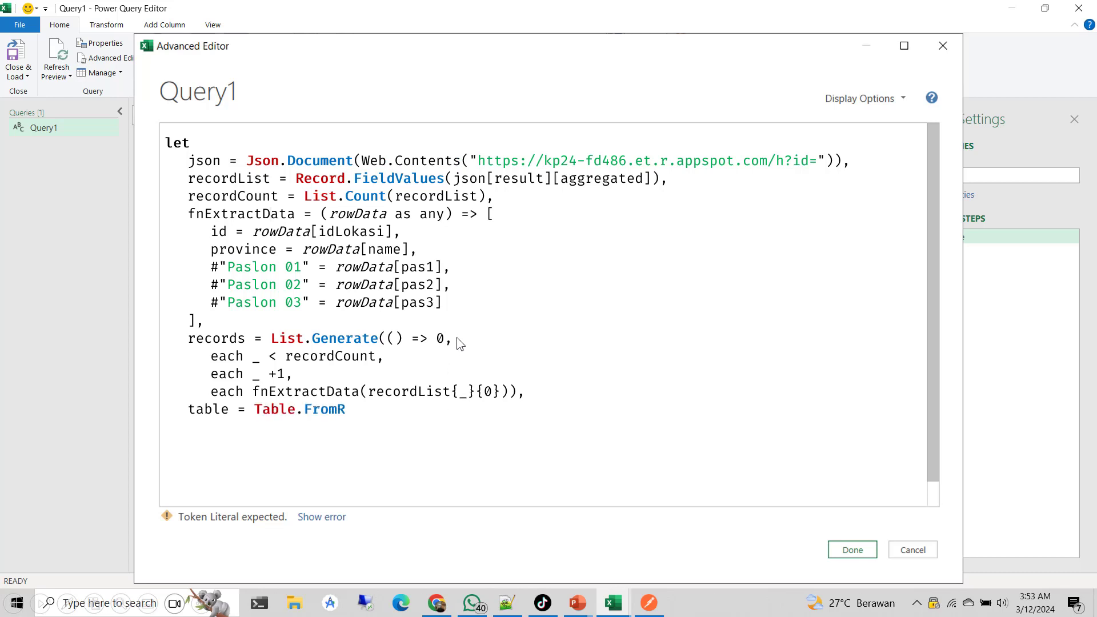
pyautogui.write('ecords(records)')
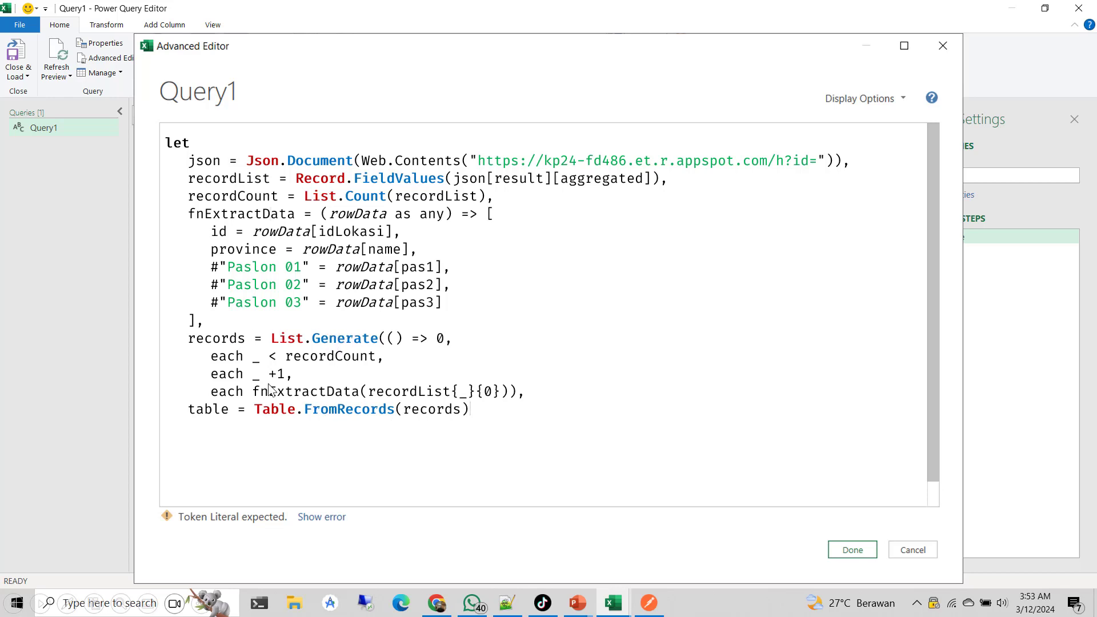
pyautogui.press('Return')
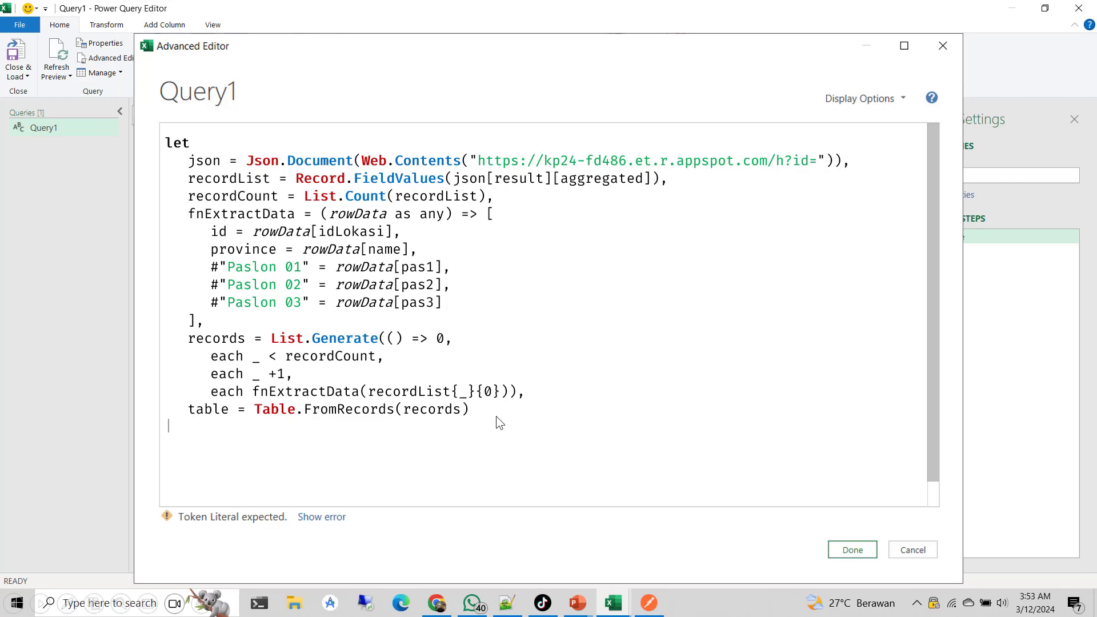
pyautogui.write('in')
pyautogui.press('Return')
pyautogui.press('Tab')
pyautogui.write('table')
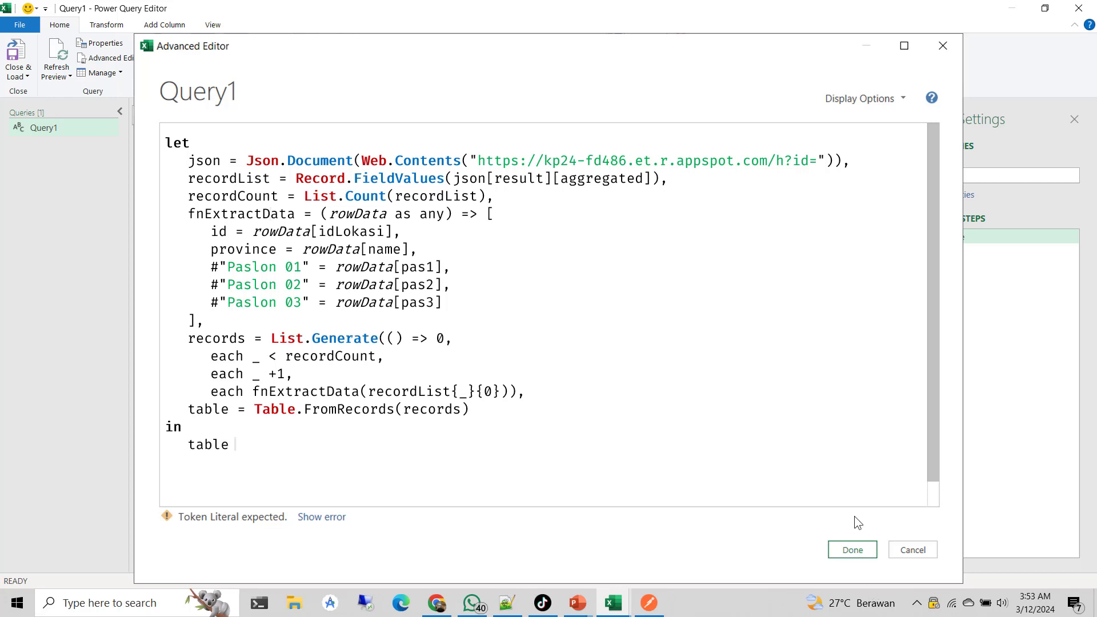
pyautogui.click(854, 549)
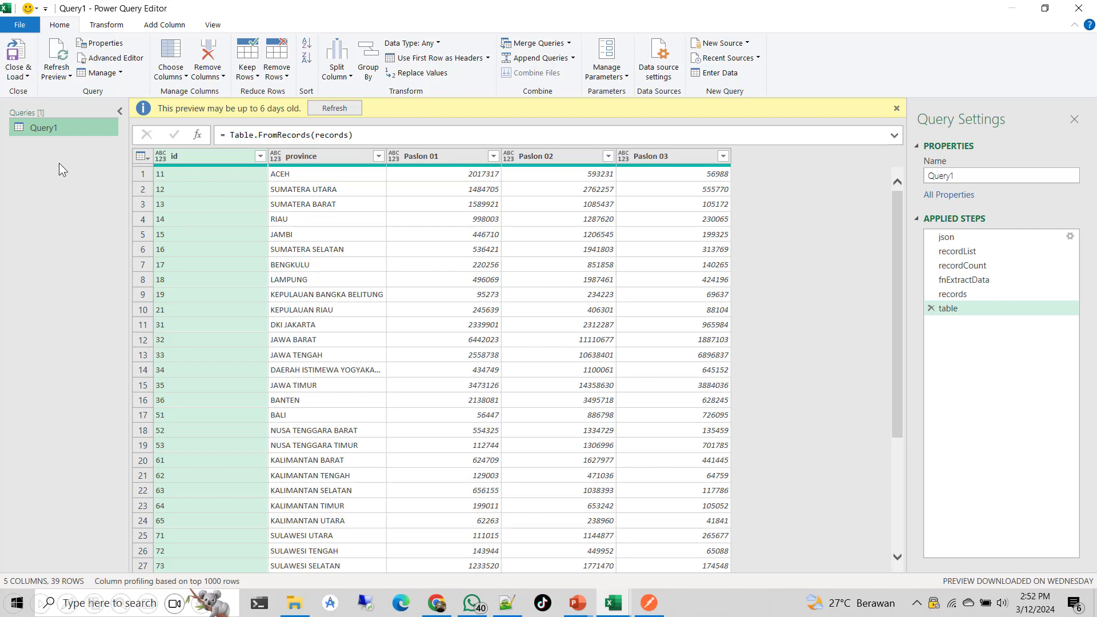
# - Close the query editor and load the query as a table into the existing worksheet at =$A$1
pyautogui.click(27, 77)
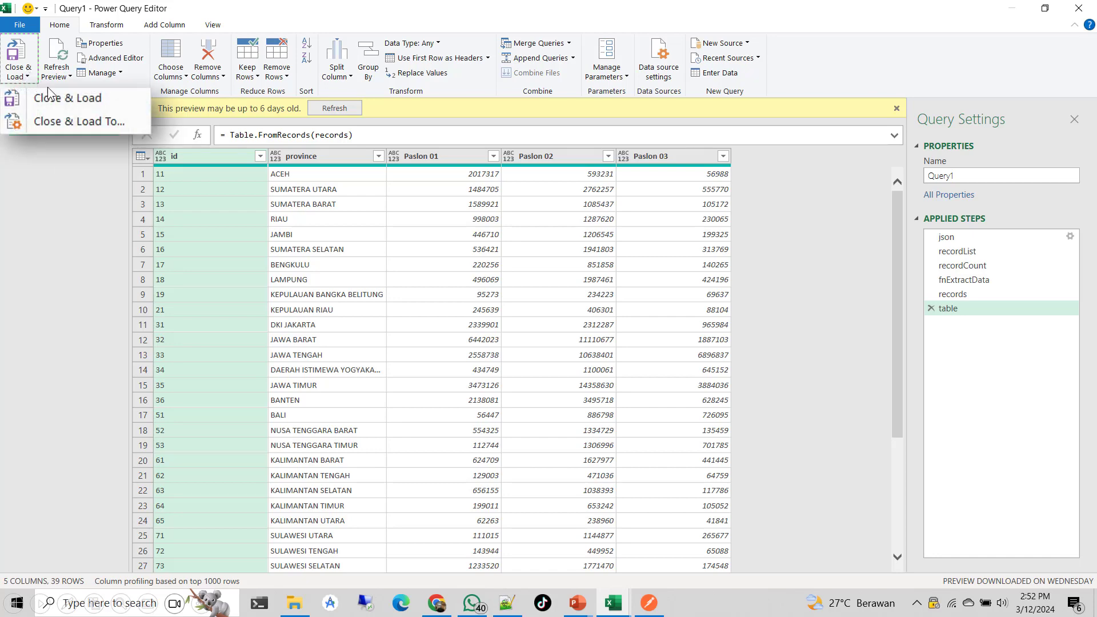
pyautogui.click(84, 127)
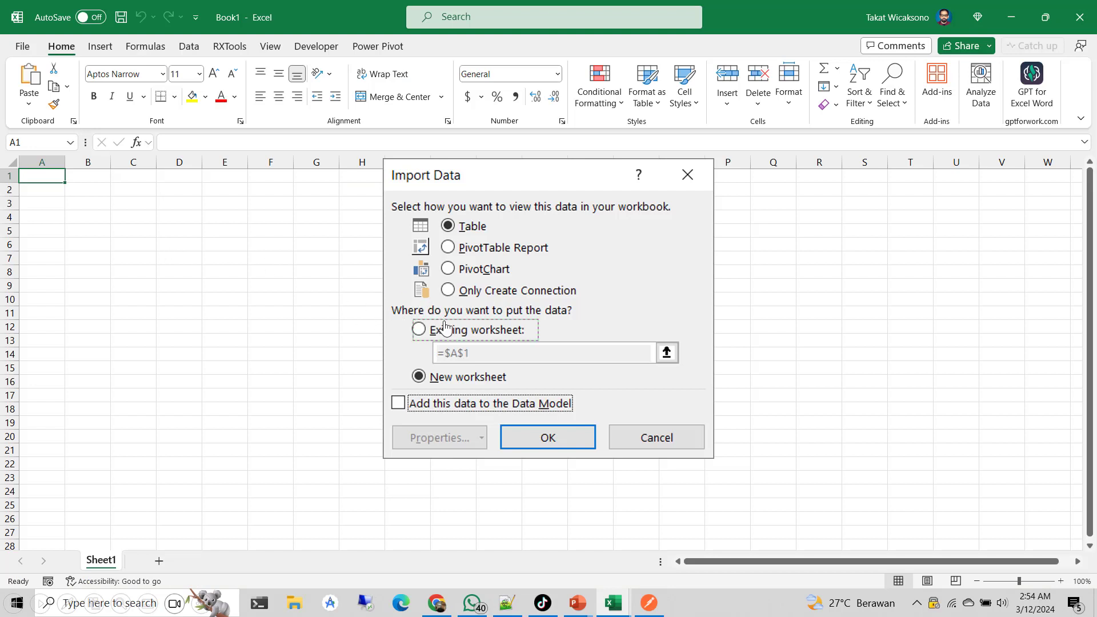
pyautogui.click(498, 336)
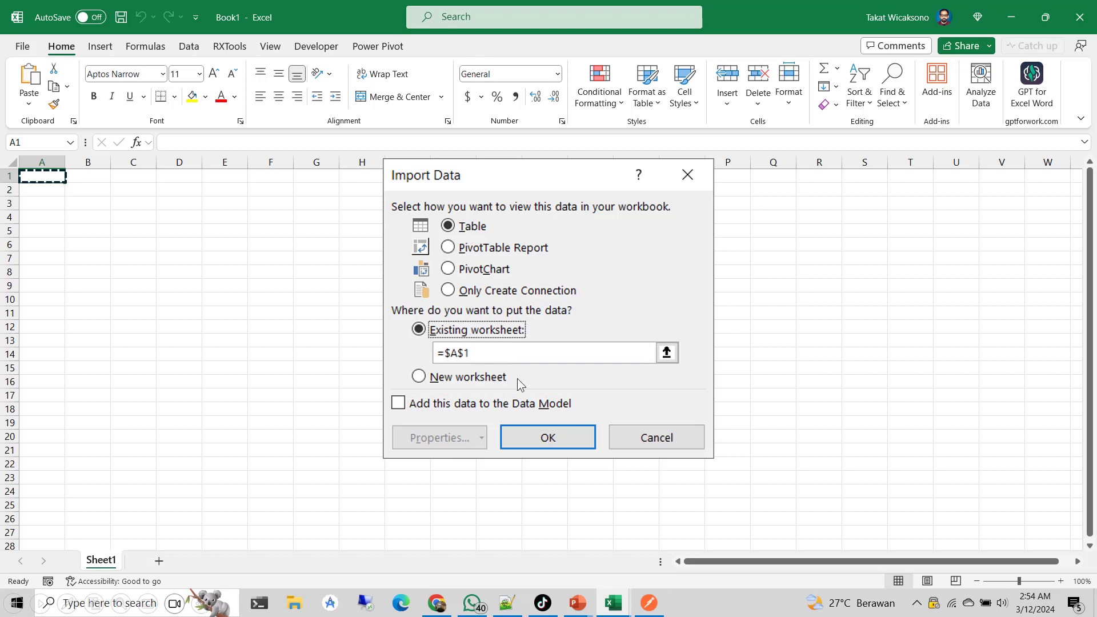
pyautogui.click(538, 437)
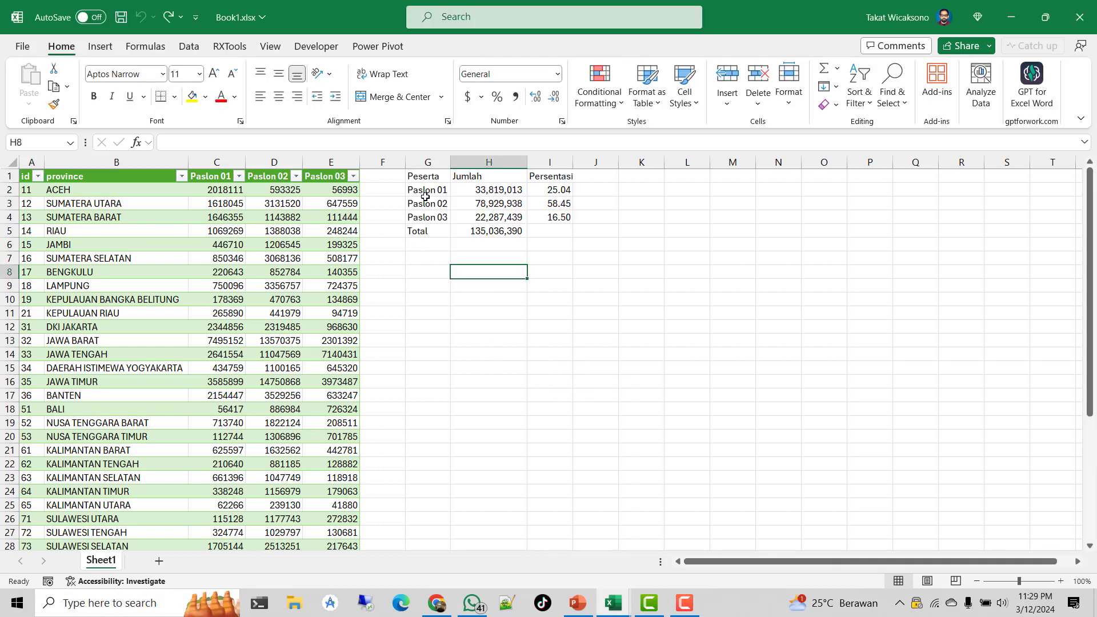
# - Highlight the vote summary range G1:I5 and return to its Peserta heading in G1
pyautogui.click(425, 194)
pyautogui.press('Up')
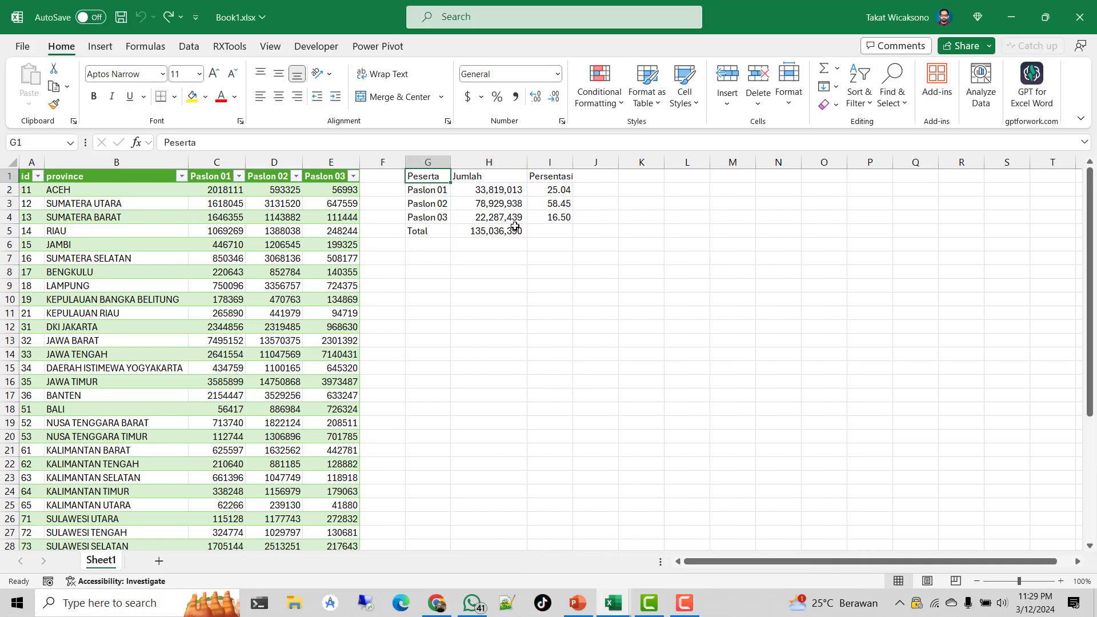
pyautogui.hotkey('shift', 'Right')
pyautogui.hotkey('shift', 'Right')
pyautogui.hotkey('shift', 'Down')
pyautogui.hotkey('shift', 'Down')
pyautogui.hotkey('shift', 'Down')
pyautogui.hotkey('shift', 'Down')
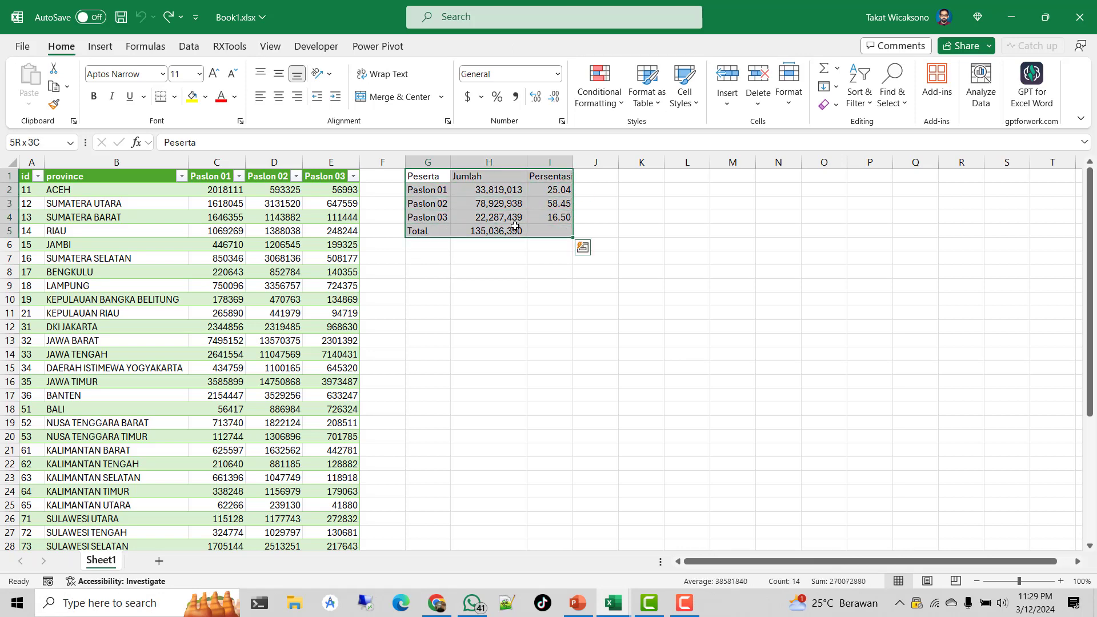
pyautogui.press('Up')
pyautogui.press('Down')
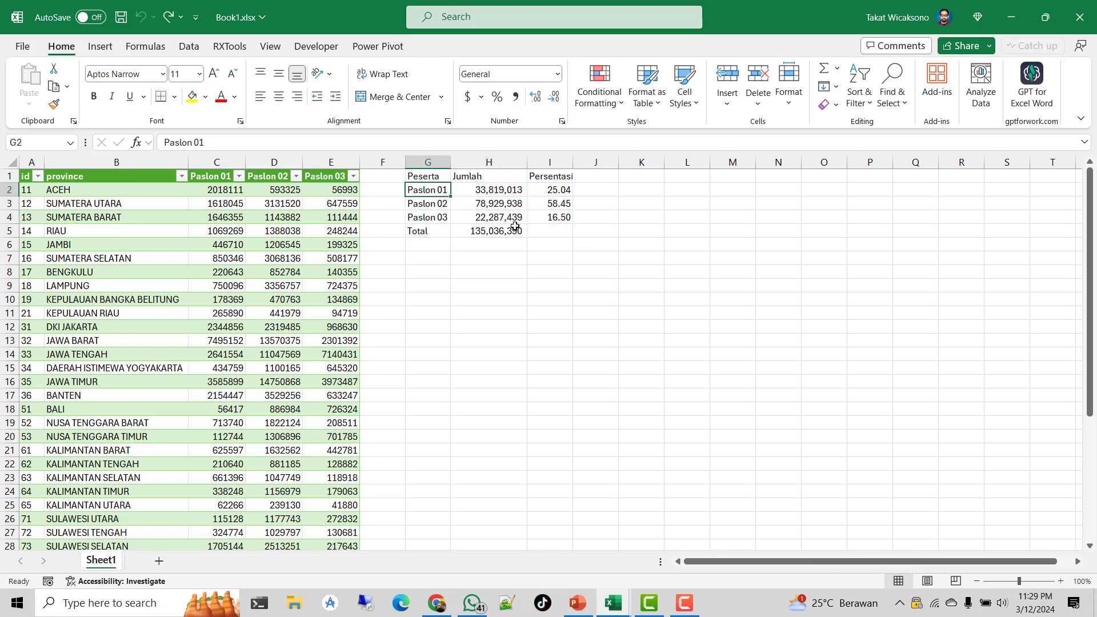
pyautogui.press('Up')
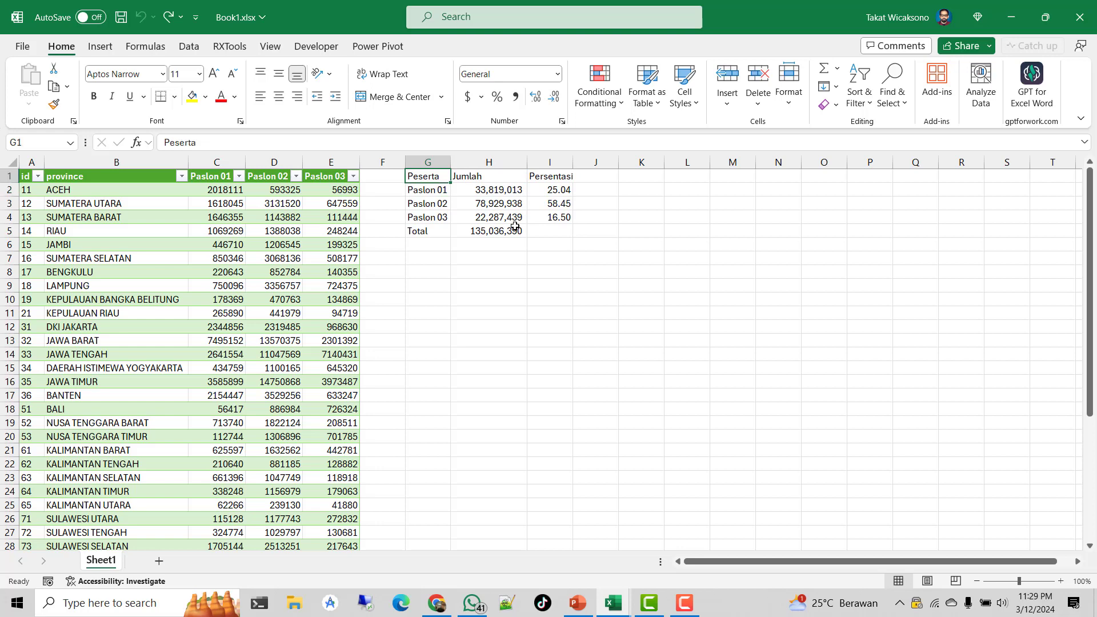
# - Examine the summary's Peserta, Jumlah and Persentasi headings, its Paslon and Total rows, and the Jumlah formula in H2
pyautogui.press('Right')
pyautogui.press('Right')
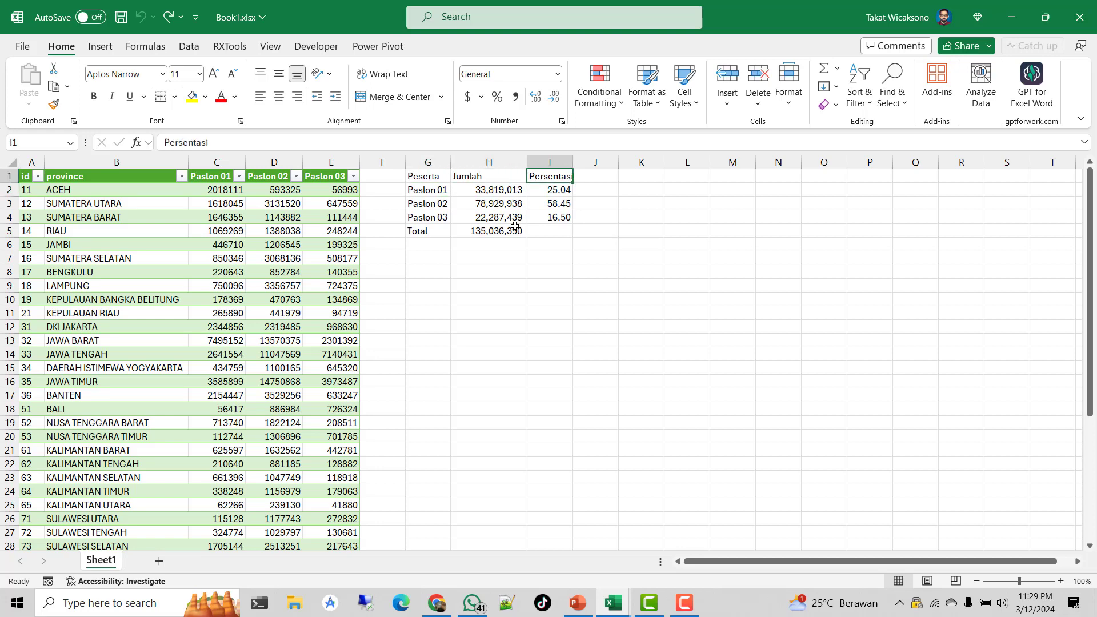
pyautogui.press('Left')
pyautogui.press('Left')
pyautogui.press('Down')
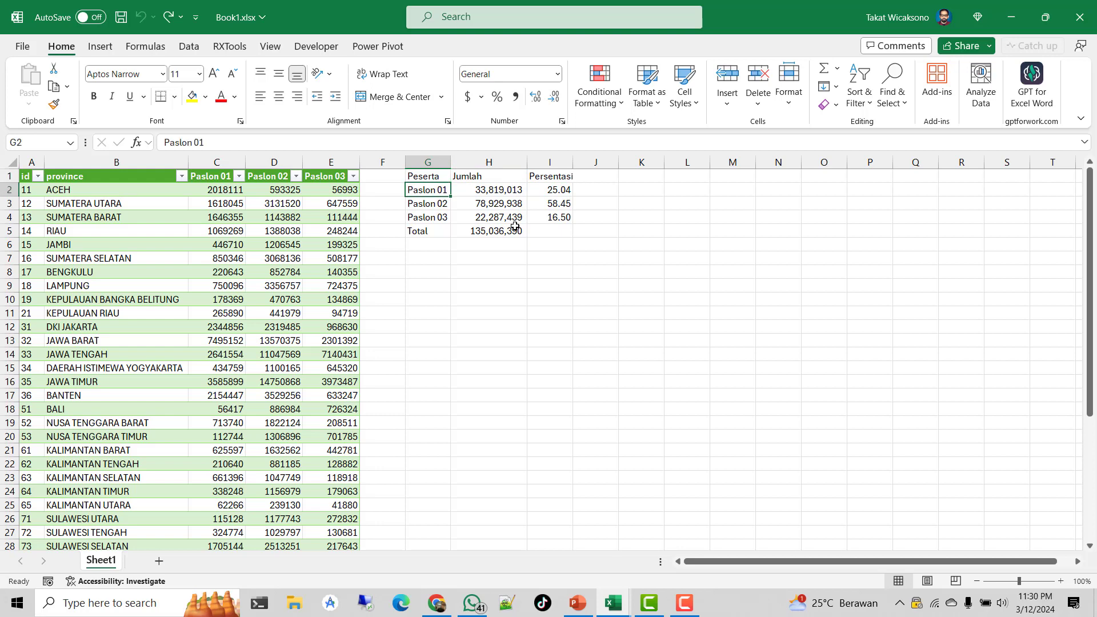
pyautogui.press('Down')
pyautogui.press('Down')
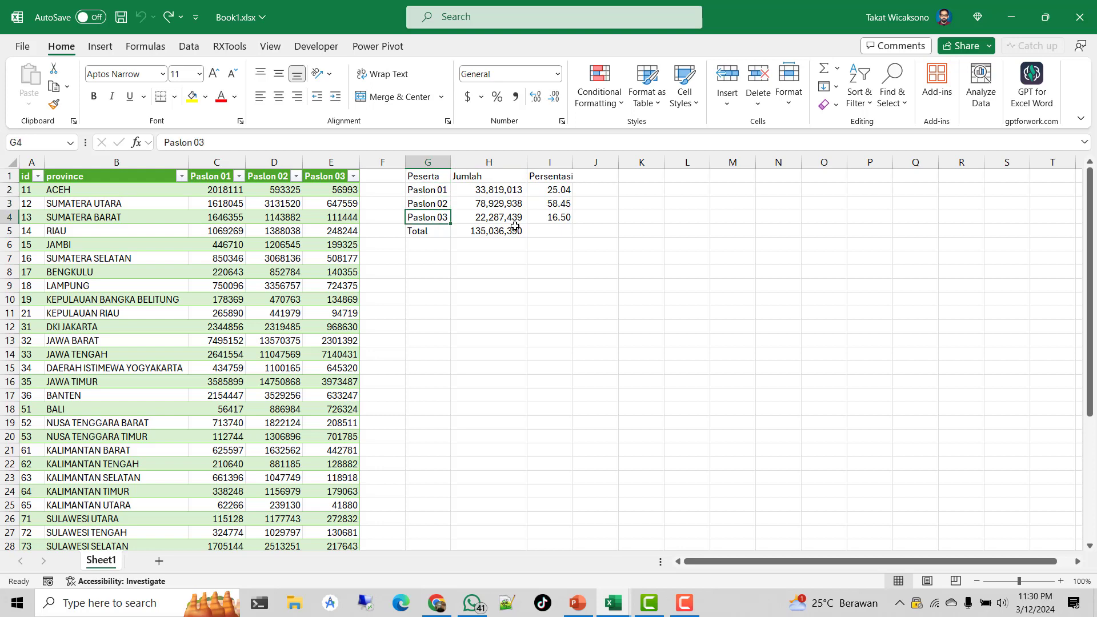
pyautogui.press('Down')
pyautogui.press('Up')
pyautogui.press('Up')
pyautogui.press('Up')
pyautogui.press('Up')
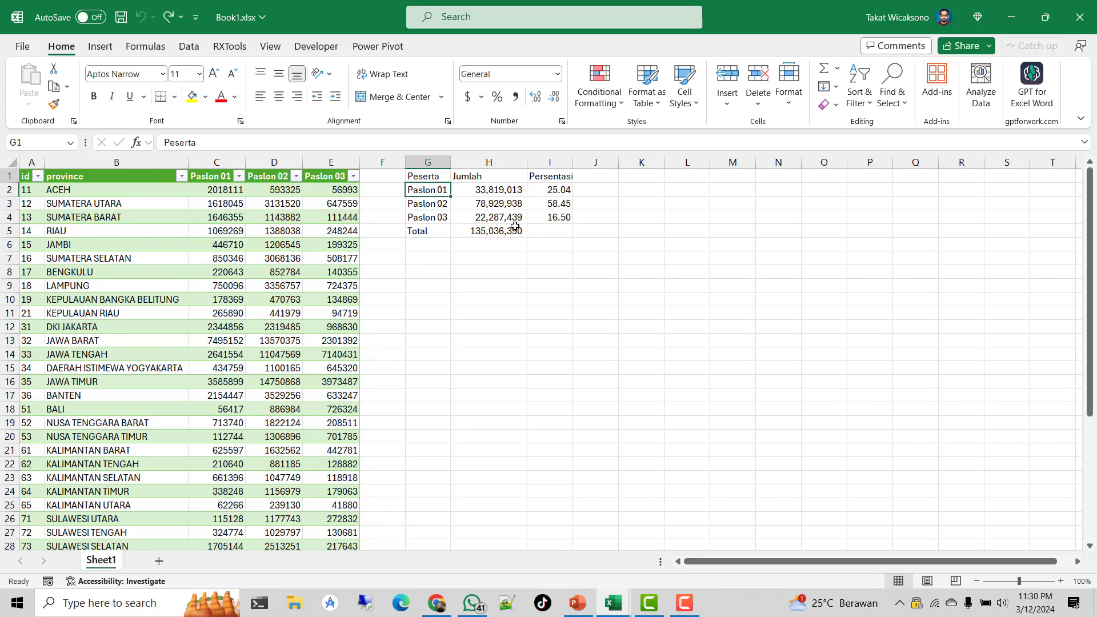
pyautogui.press('Right')
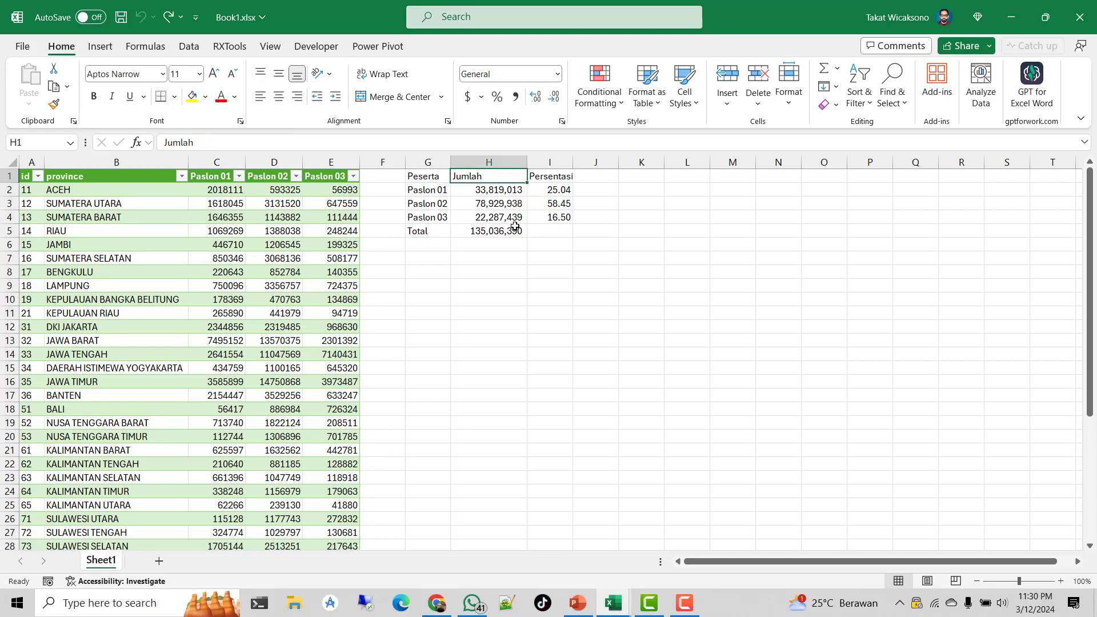
pyautogui.press('Down')
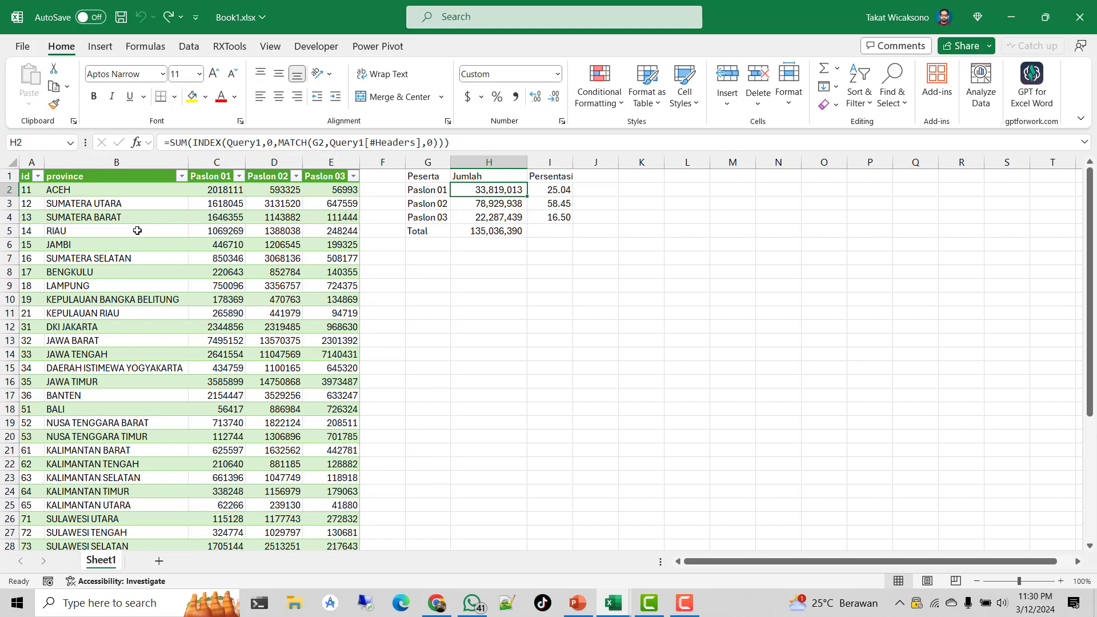
# - Go to the id header in A1 of the imported province results table
pyautogui.click(95, 219)
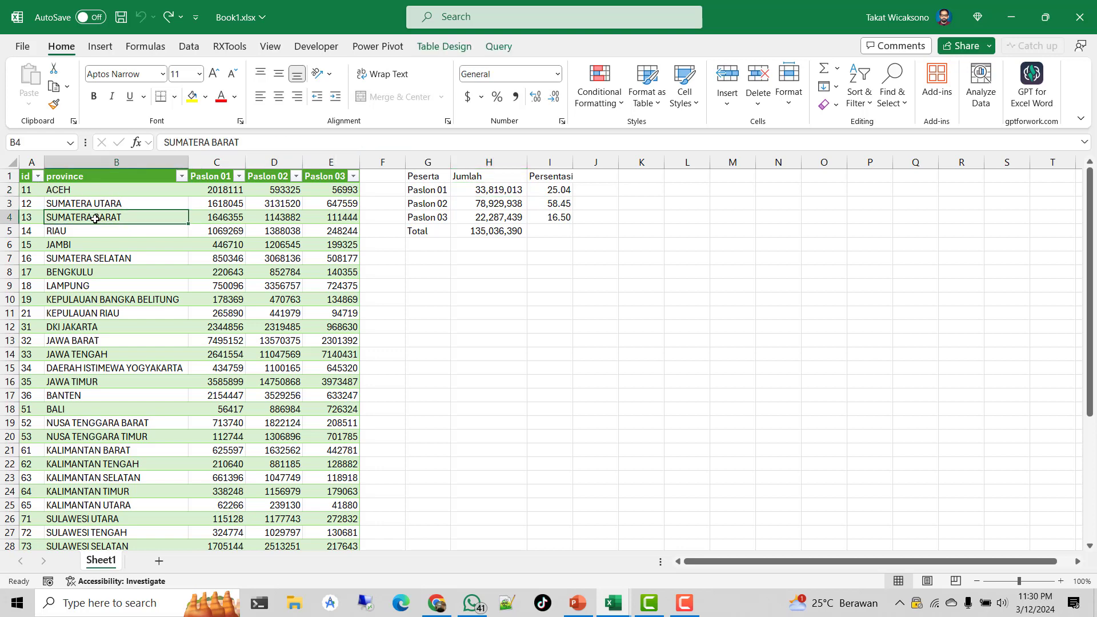
pyautogui.press('Up')
pyautogui.press('Up')
pyautogui.press('Up')
pyautogui.press('Left')
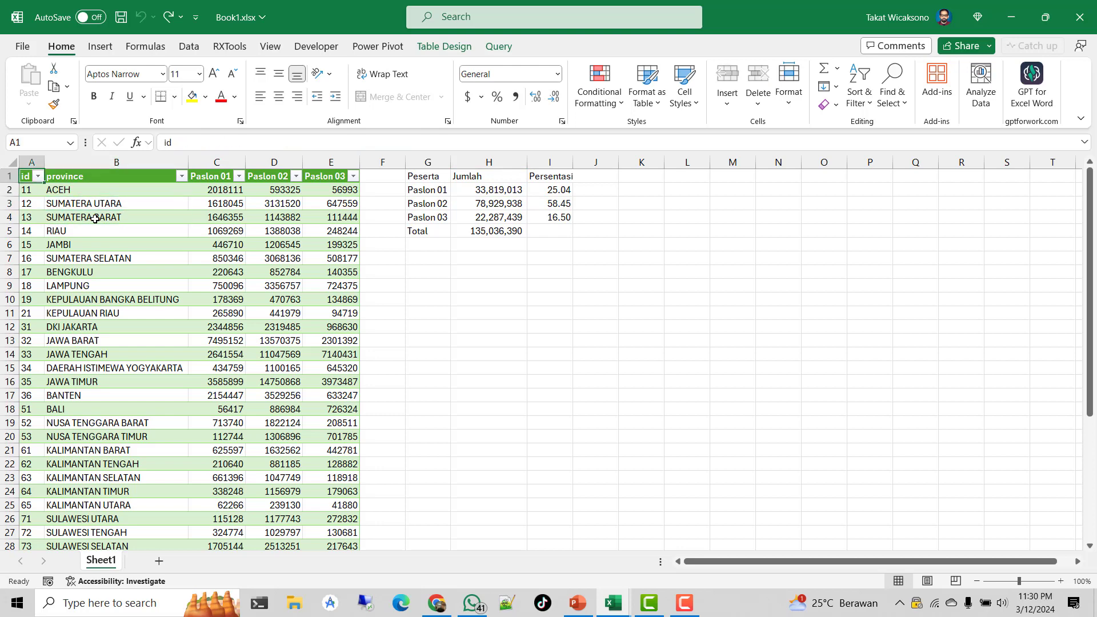
# - Highlight the whole imported province results table to review its extent, then return to its province column
pyautogui.hotkey('ctrl', 'shift', 'Right')
pyautogui.hotkey('ctrl', 'shift', 'Down')
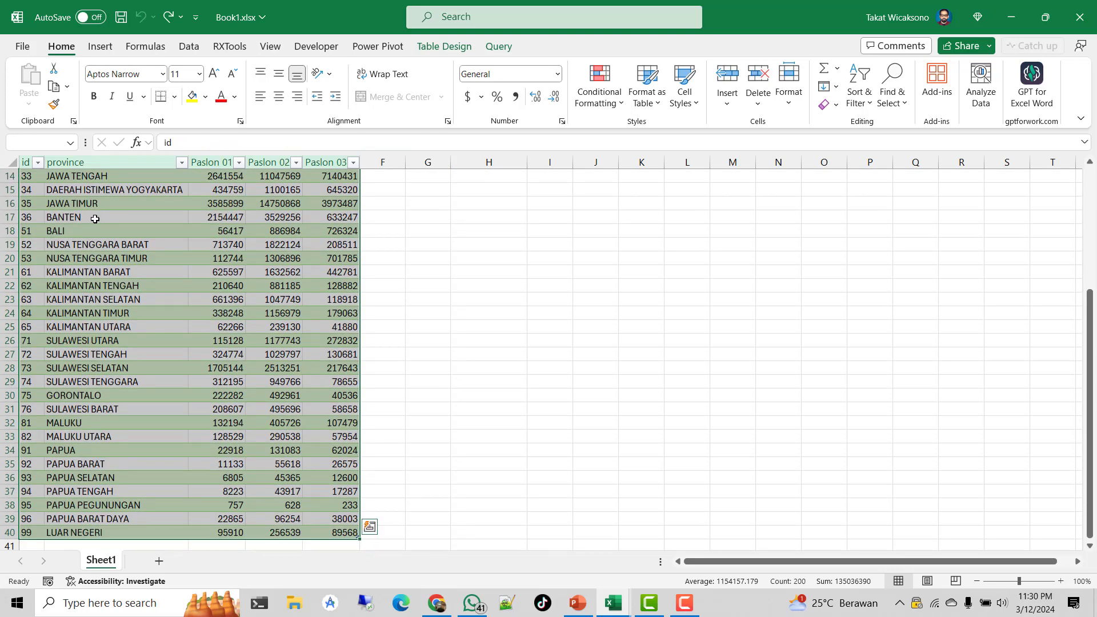
pyautogui.scroll(5, 521, 340)
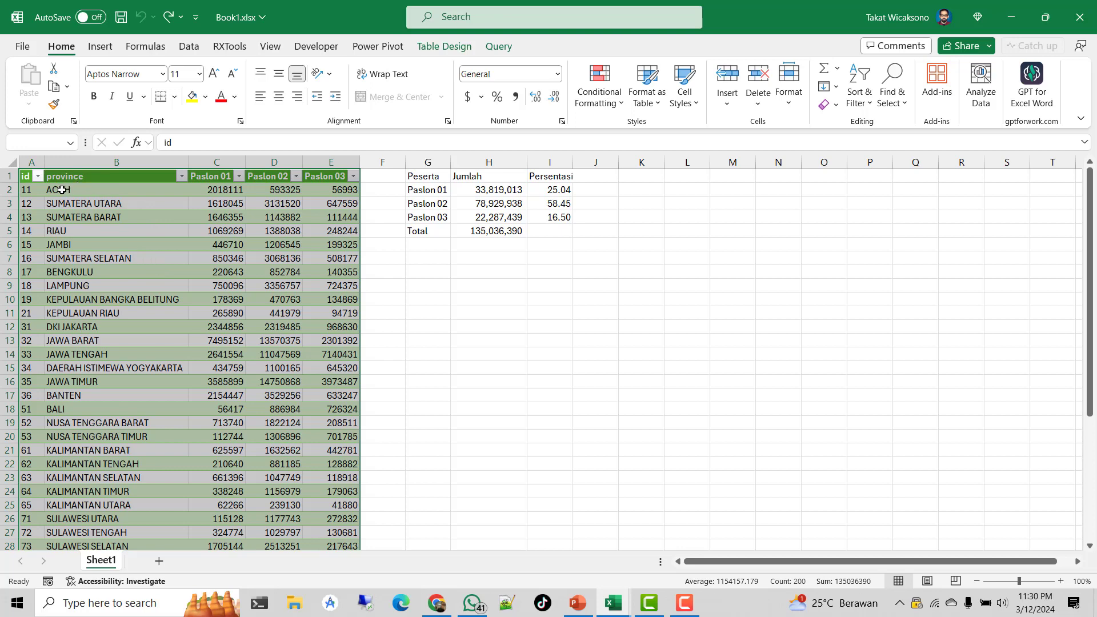
pyautogui.click(115, 202)
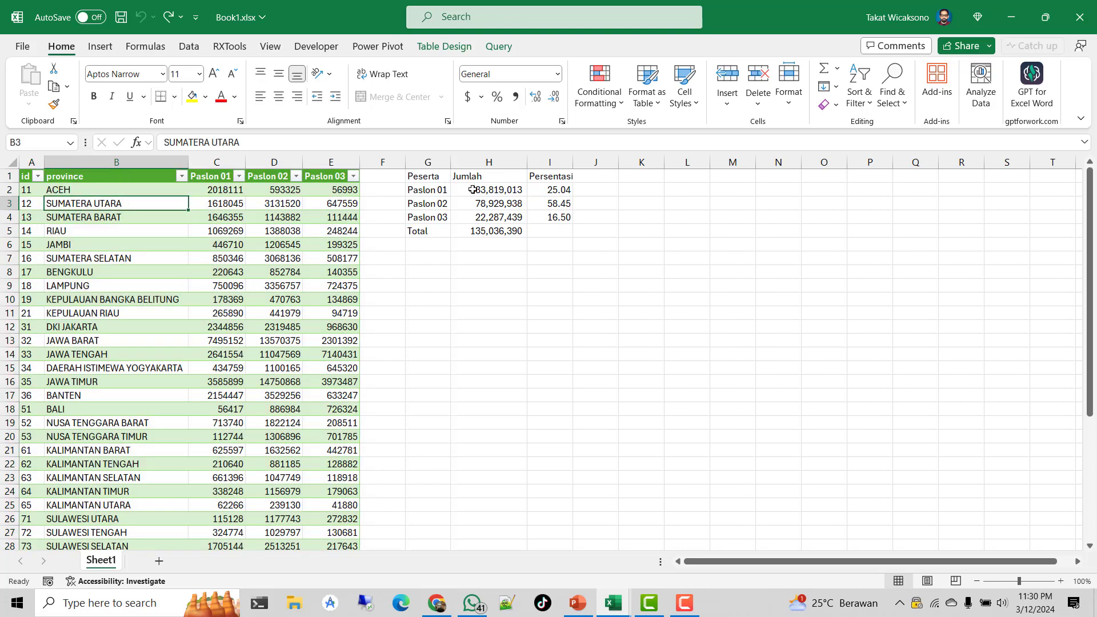
# - Examine the Jumlah formulas for the three Paslon rows in H2:H4 and the Total formula in H5
pyautogui.click(492, 191)
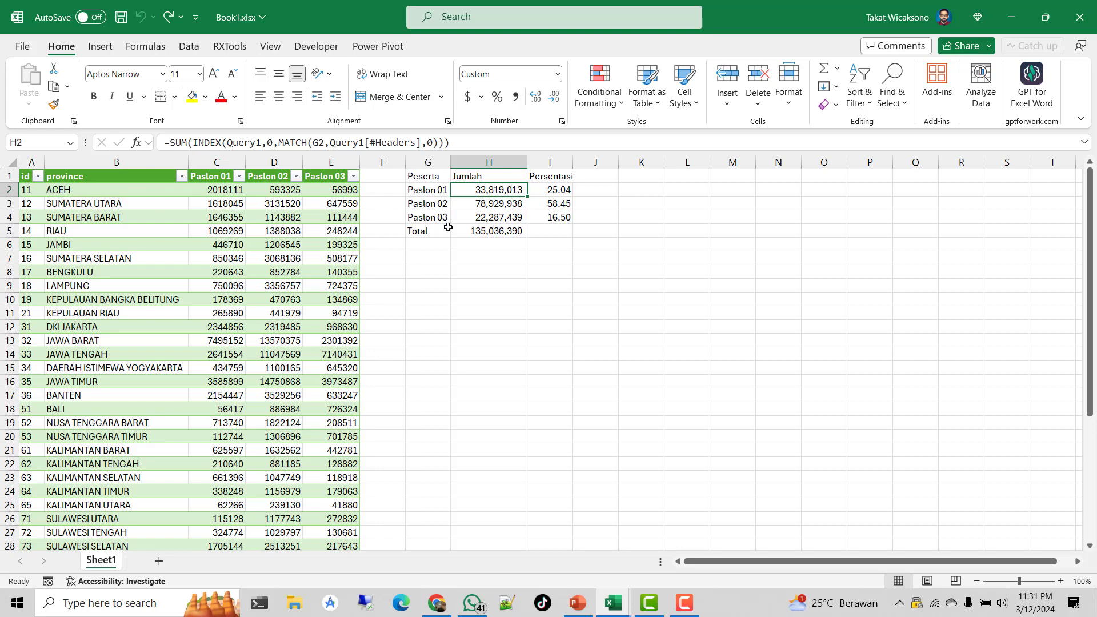
pyautogui.click(468, 249)
pyautogui.click(490, 193)
pyautogui.click(491, 231)
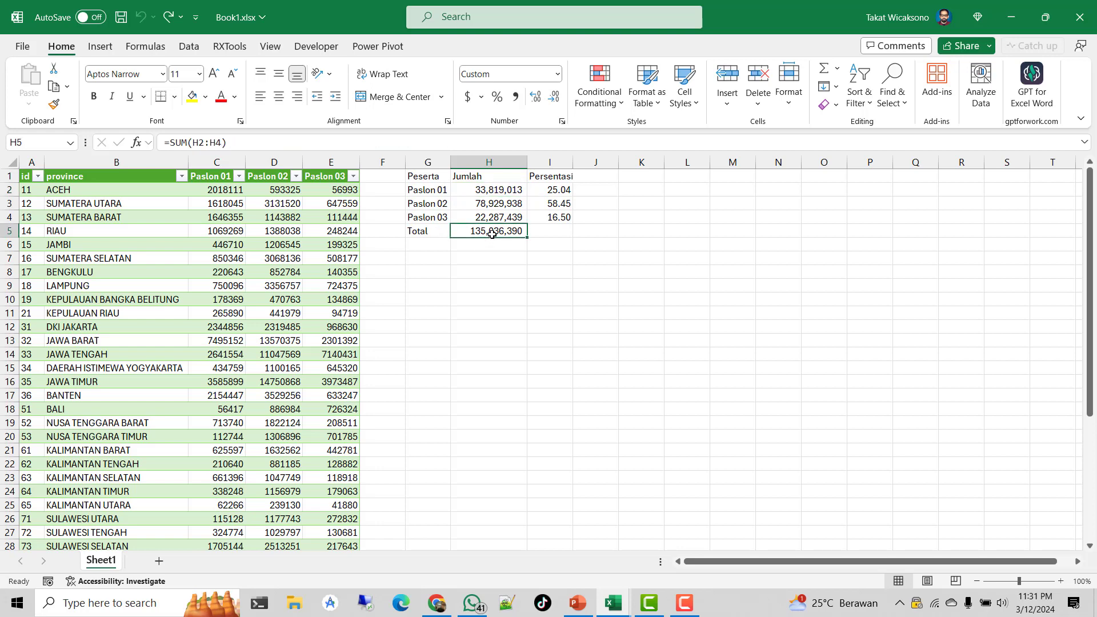
pyautogui.click(497, 189)
pyautogui.moveTo(497, 190); pyautogui.dragTo(500, 219)
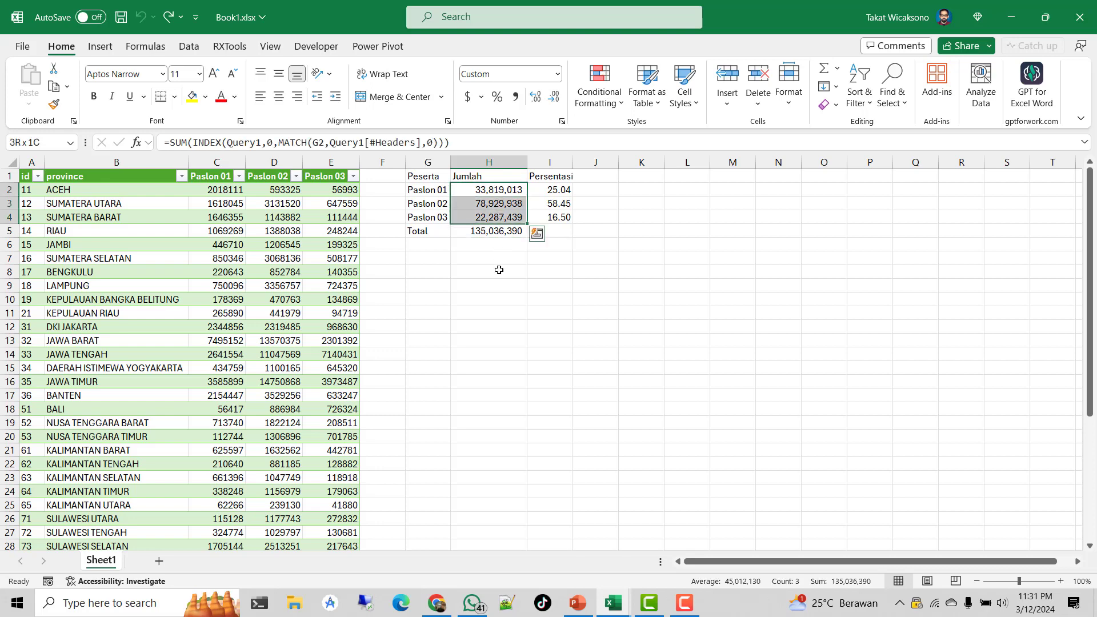
pyautogui.click(499, 271)
pyautogui.click(496, 235)
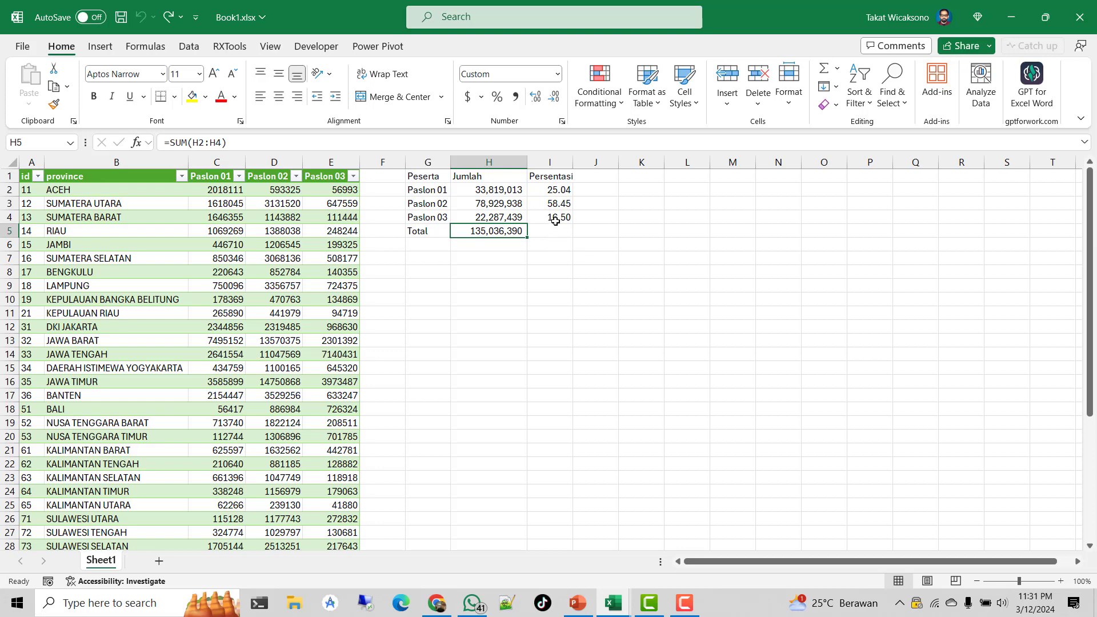
# - Examine the Persentasi formula in I2 alongside the Paslon 01 vote count in H2 and the total in H5 that it references
pyautogui.click(552, 191)
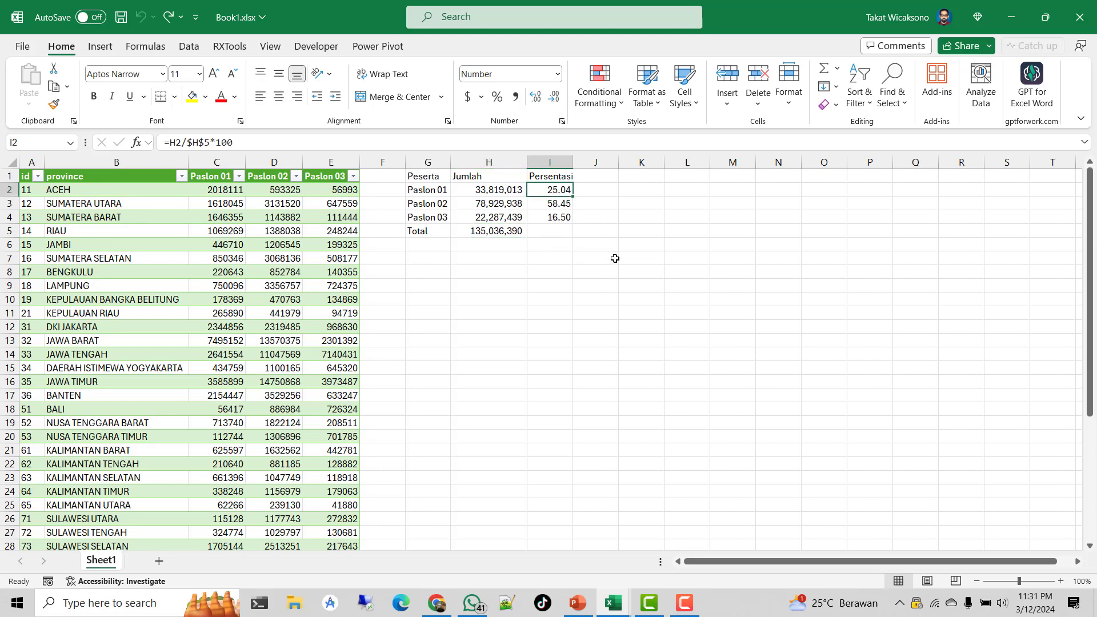
pyautogui.click(494, 190)
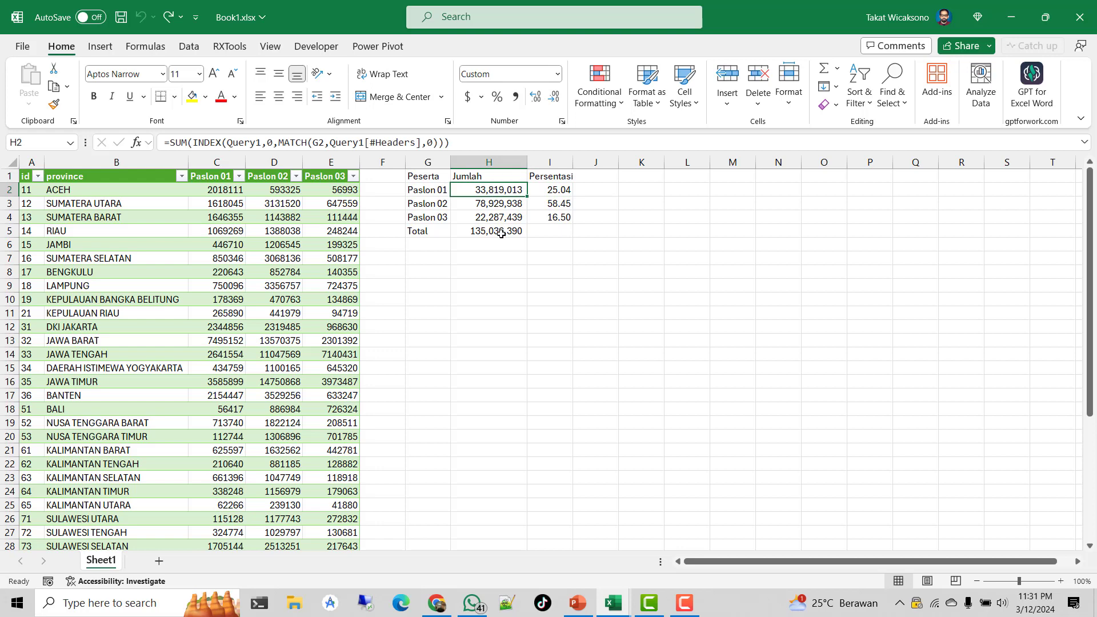
pyautogui.click(501, 233)
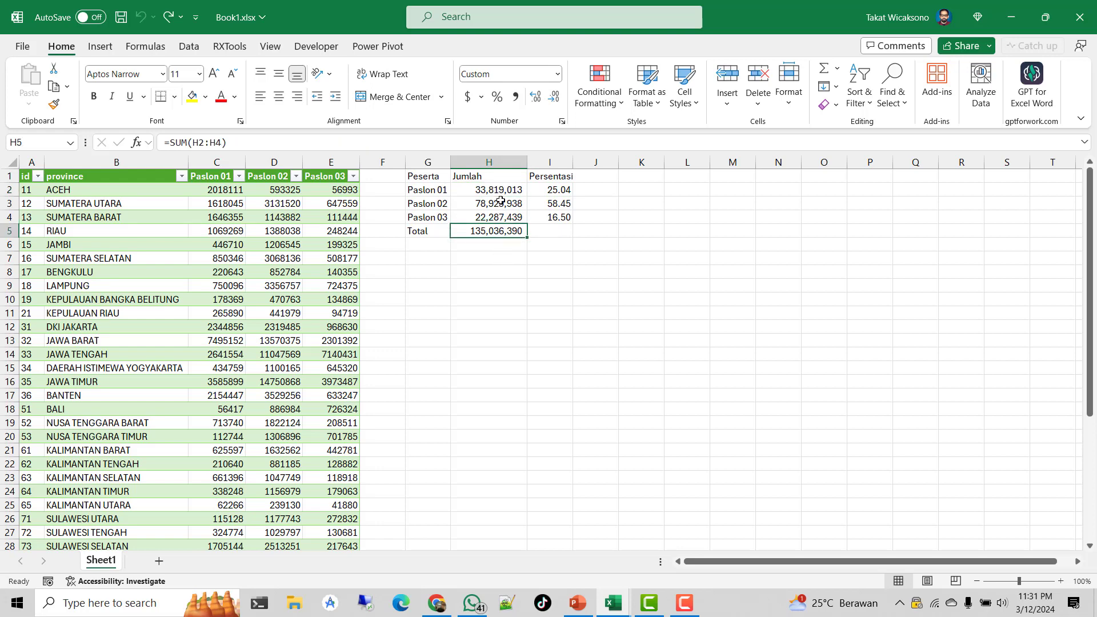
pyautogui.click(564, 237)
pyautogui.click(536, 192)
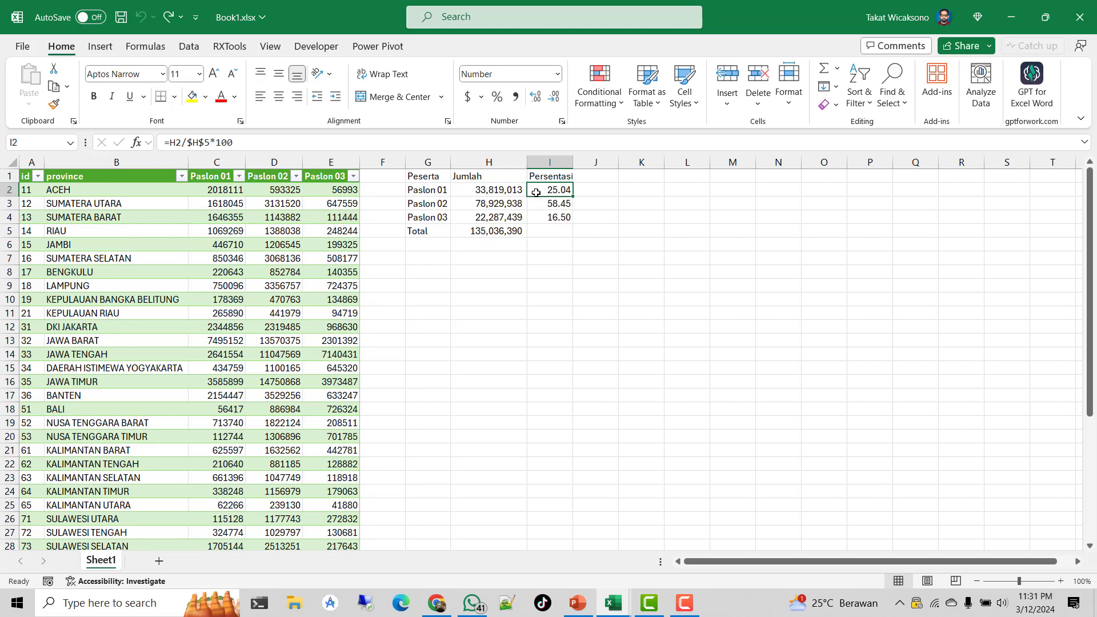
pyautogui.click(500, 193)
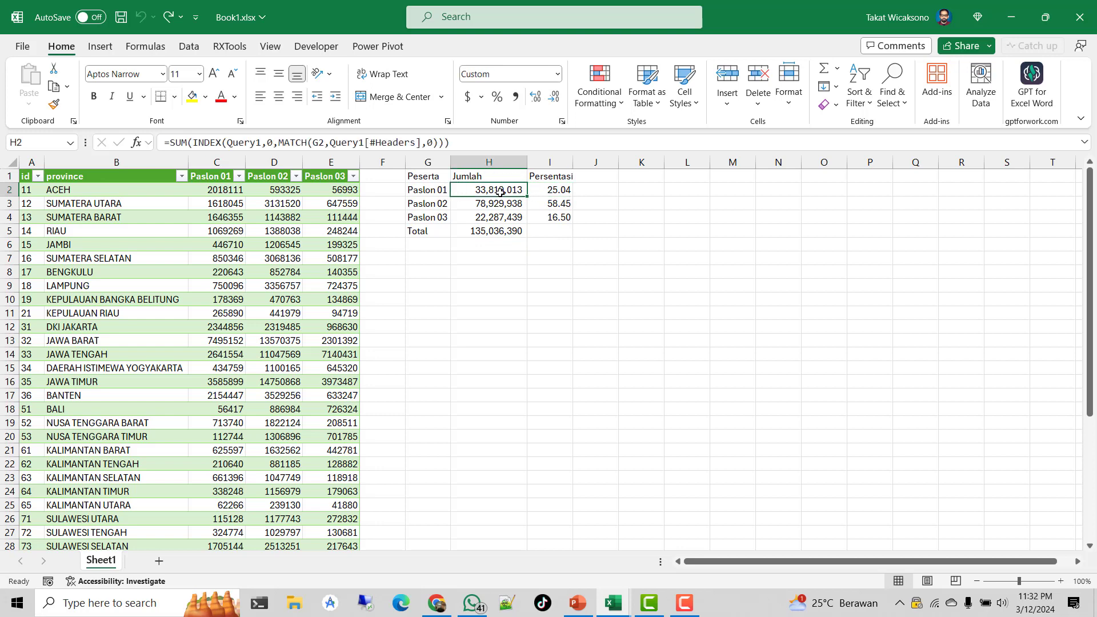
pyautogui.click(494, 257)
pyautogui.click(497, 236)
pyautogui.click(558, 192)
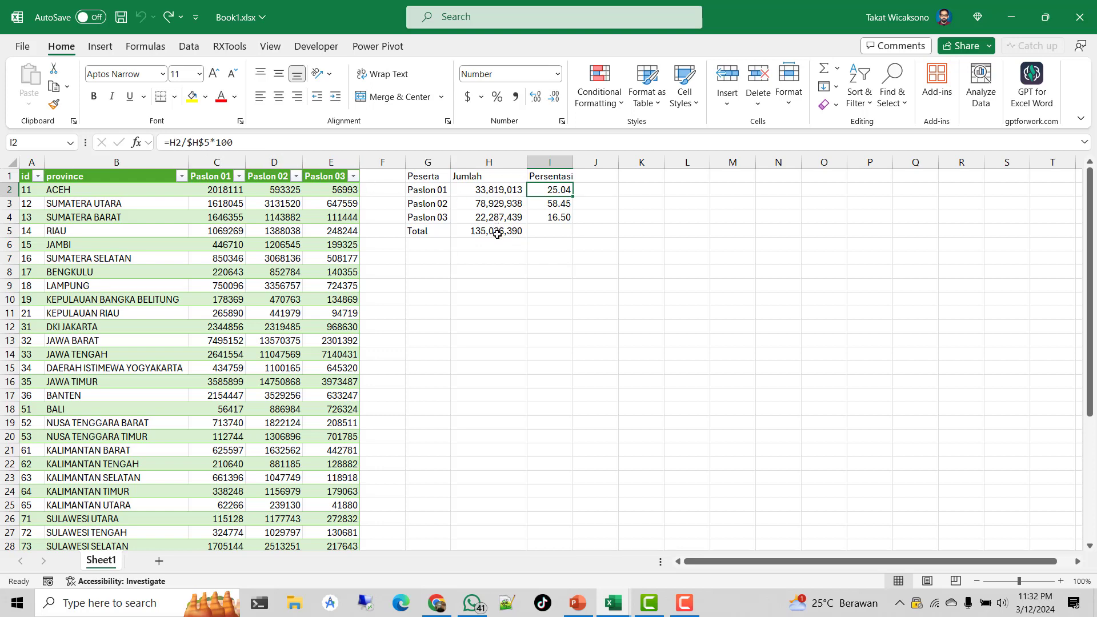
pyautogui.click(560, 243)
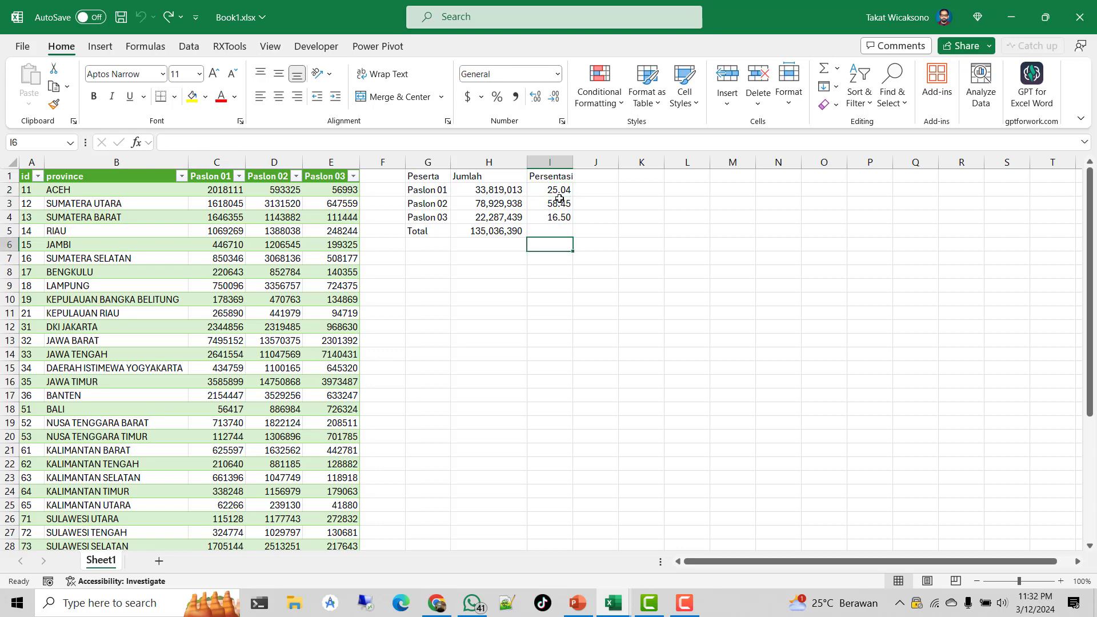
pyautogui.click(459, 268)
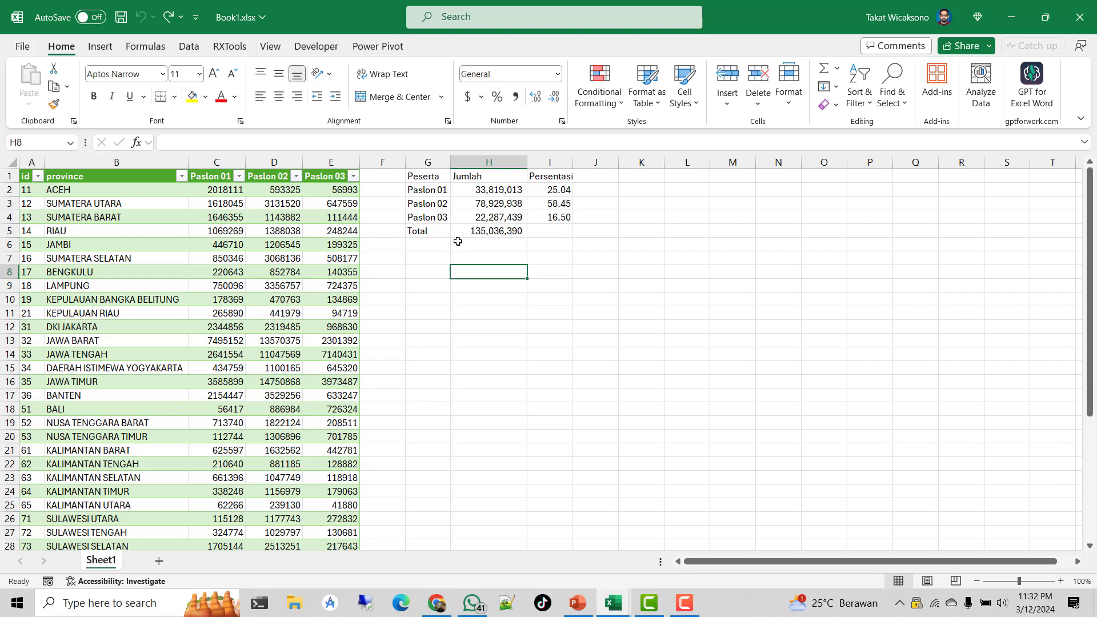
# - Insert a standard pie chart from the summary range G1:I4, leaving out the Total row
pyautogui.click(431, 178)
pyautogui.keyDown('shift'); pyautogui.click(568, 216); pyautogui.keyUp('shift')
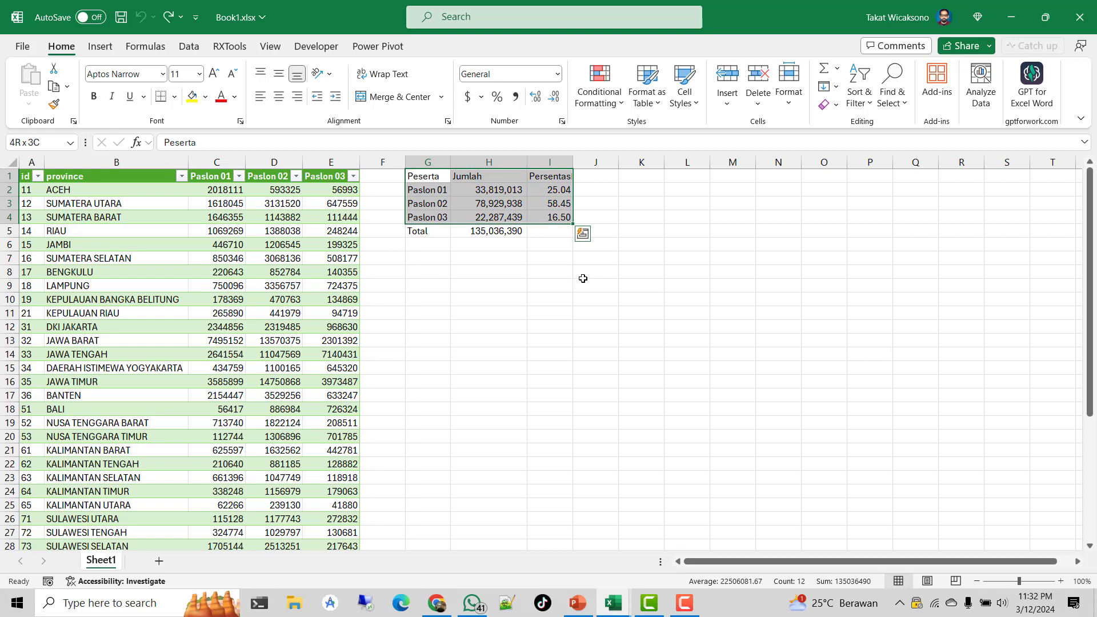
pyautogui.click(588, 239)
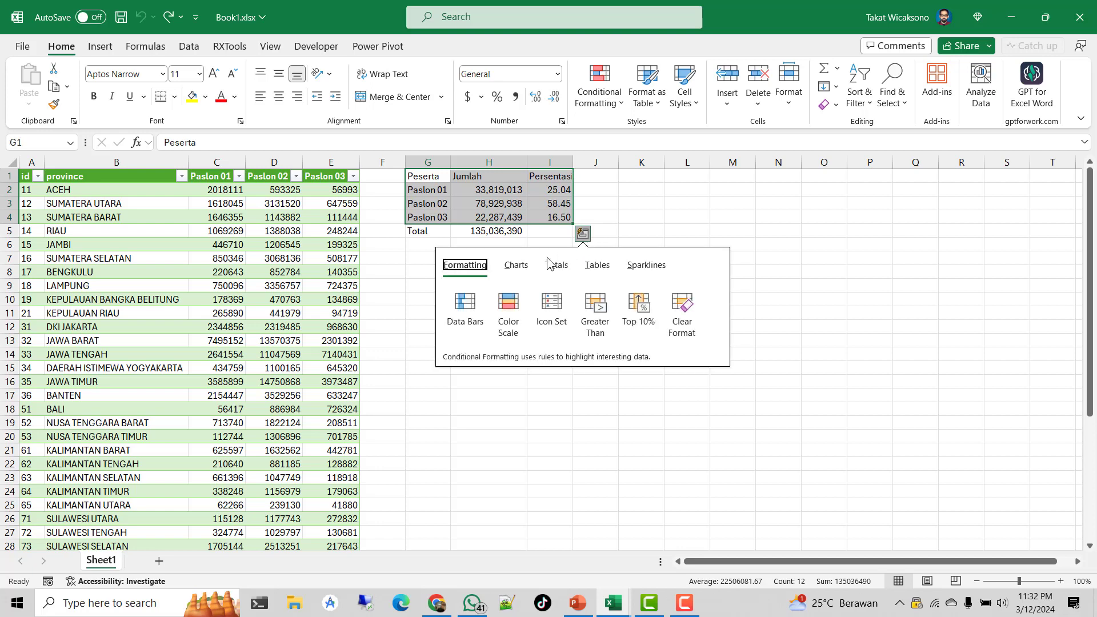
pyautogui.click(520, 266)
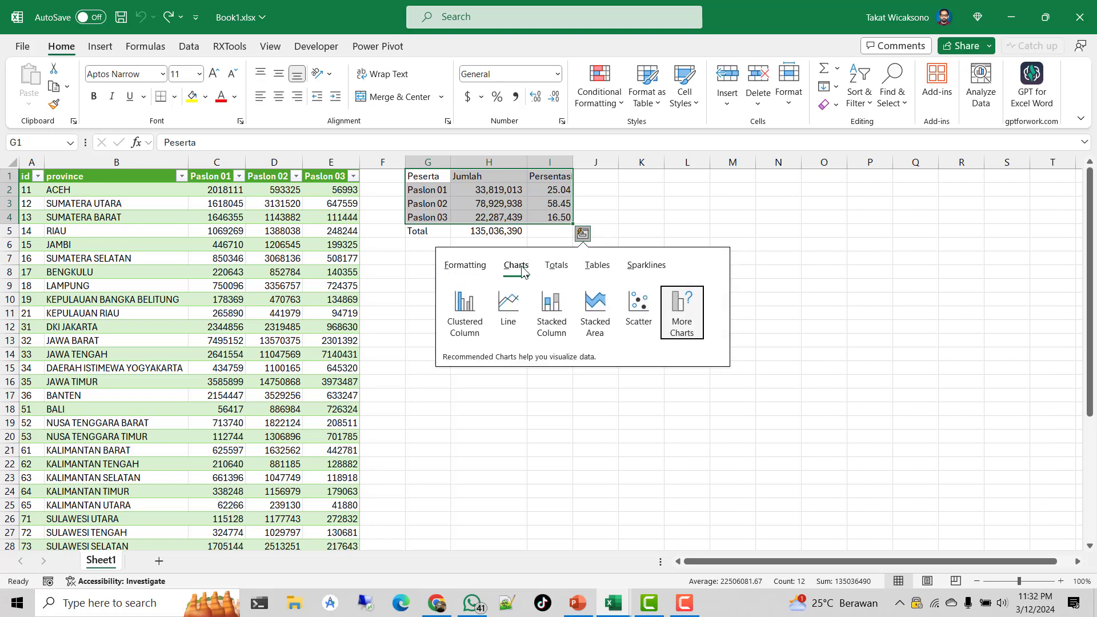
pyautogui.click(684, 299)
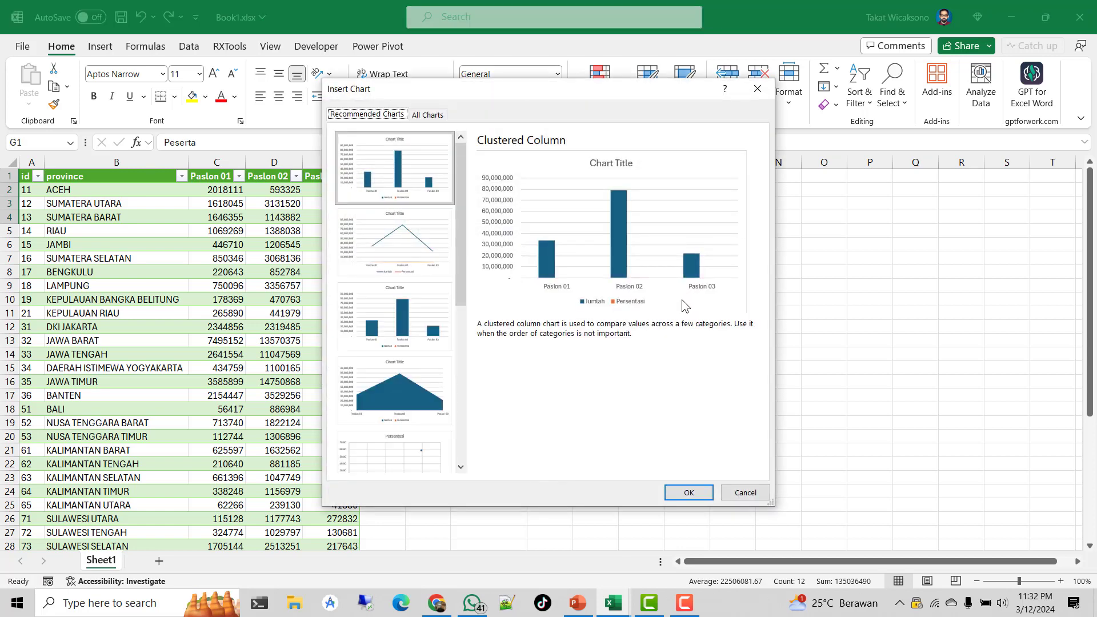
pyautogui.click(429, 115)
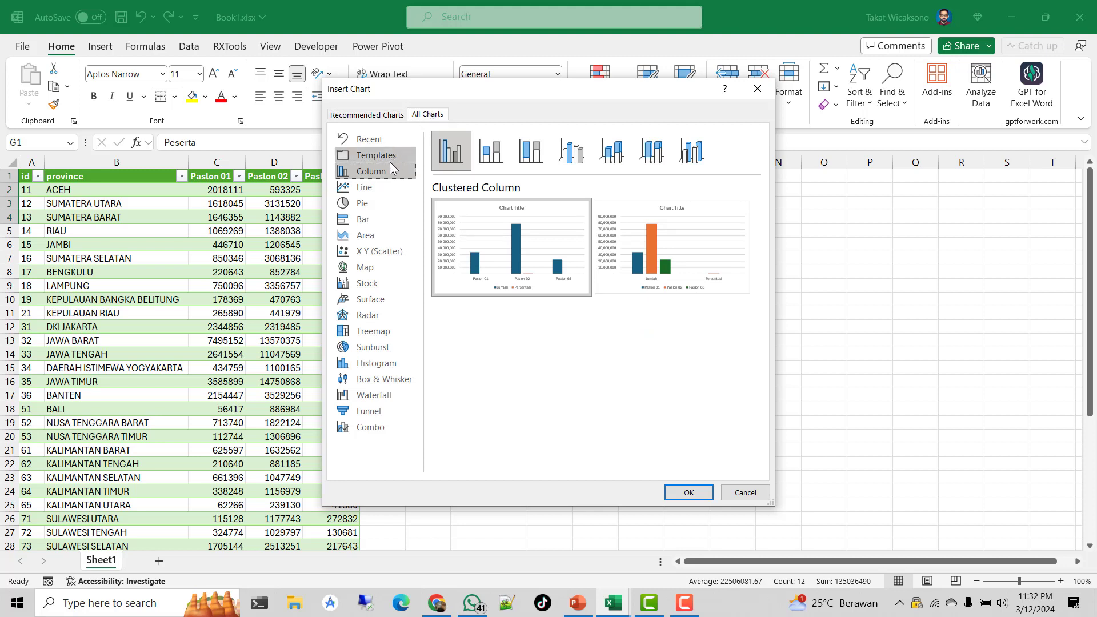
pyautogui.click(380, 205)
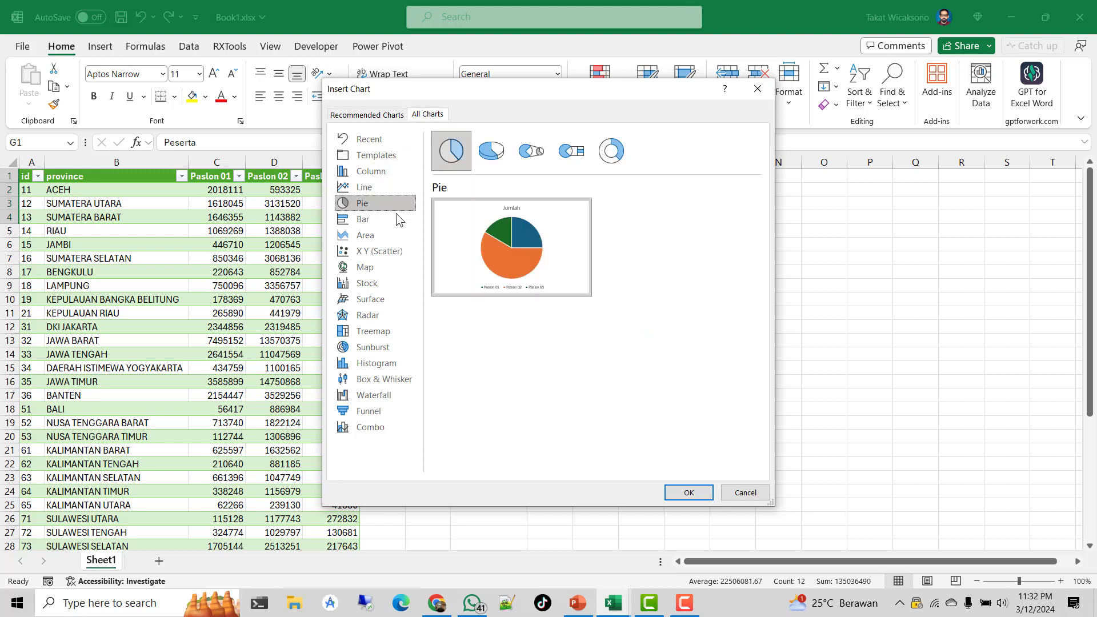
pyautogui.moveTo(541, 245)
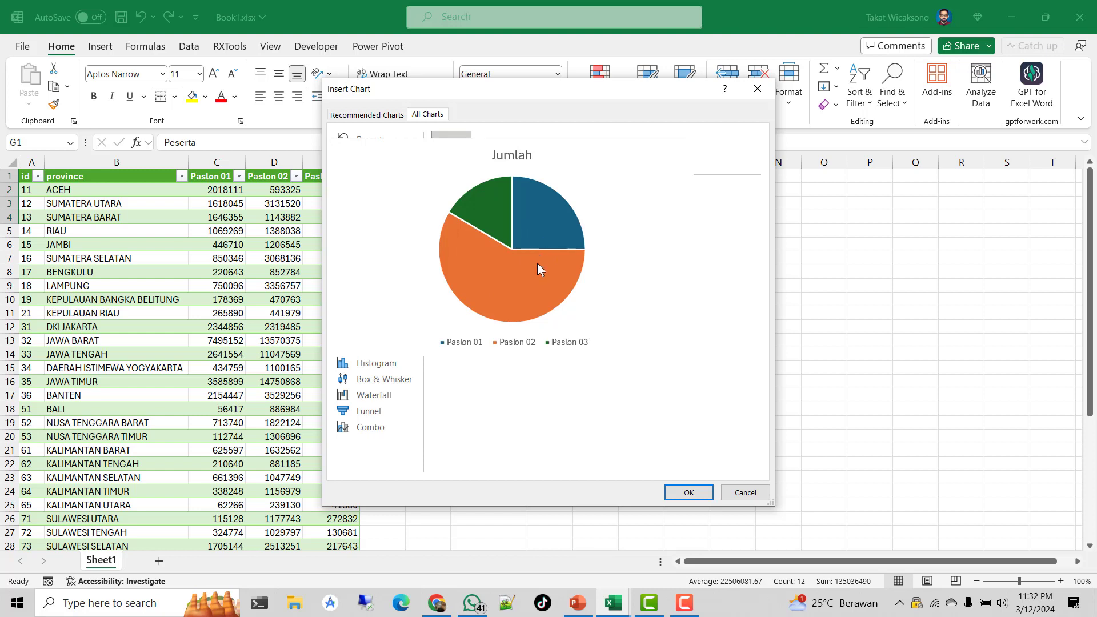
pyautogui.click(758, 490)
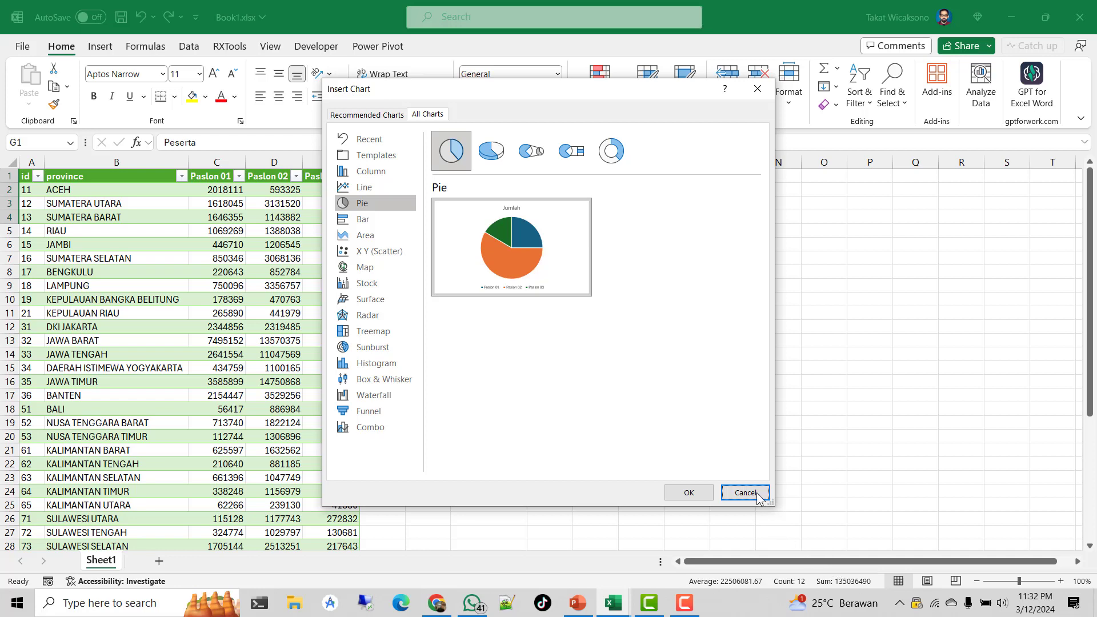
pyautogui.click(689, 493)
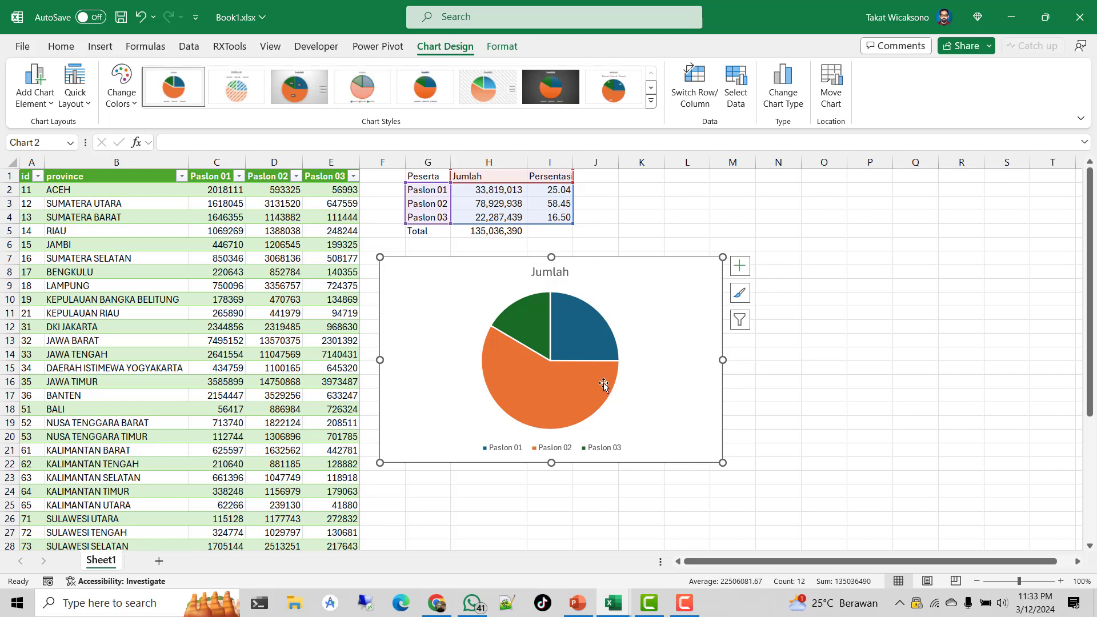
# - Exclude the Jumlah series from the pie chart's data source so that it plots Persentasi
pyautogui.rightClick(655, 314)
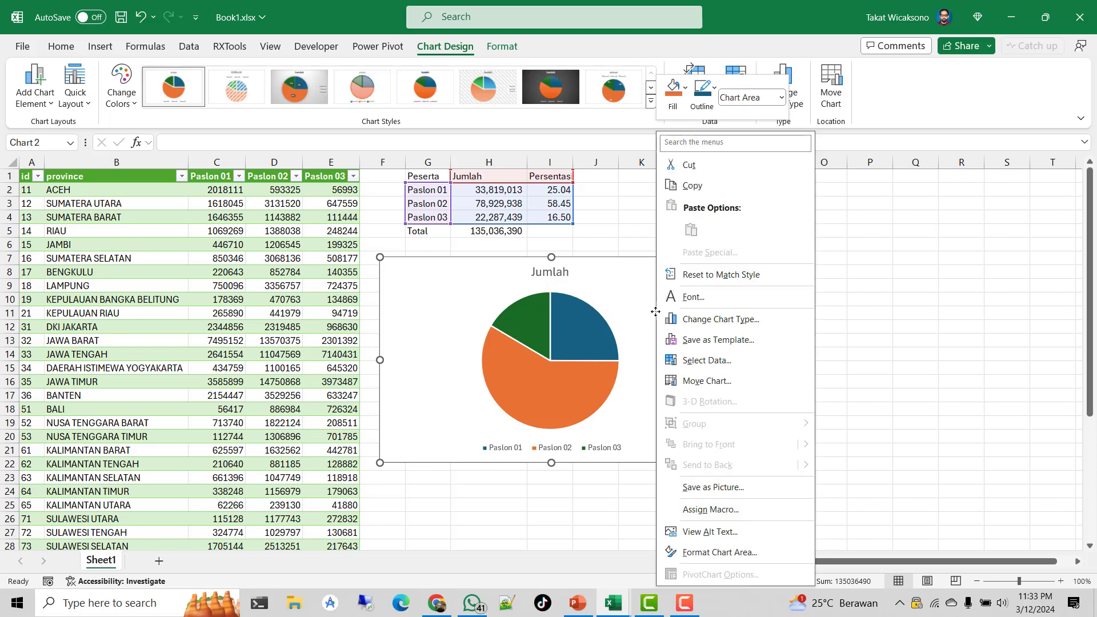
pyautogui.click(735, 361)
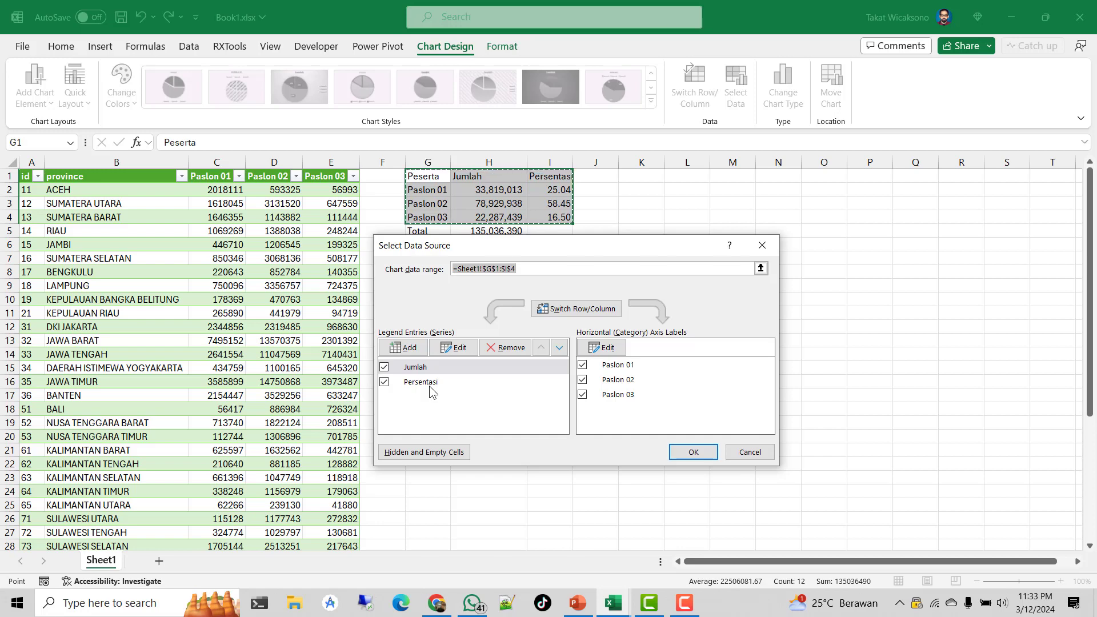
pyautogui.click(383, 366)
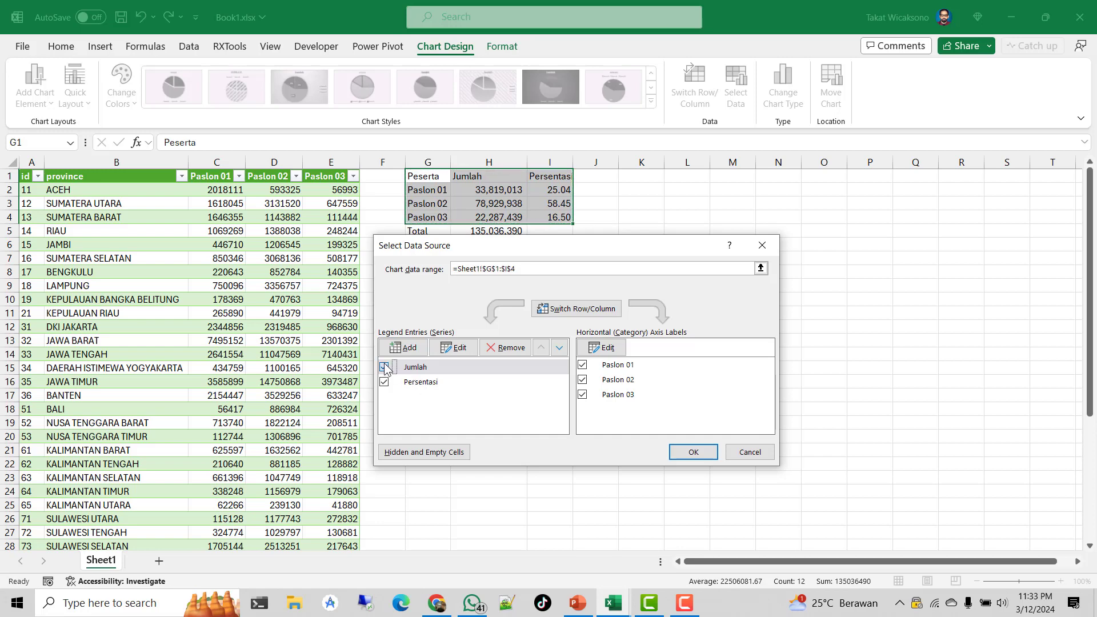
pyautogui.click(691, 452)
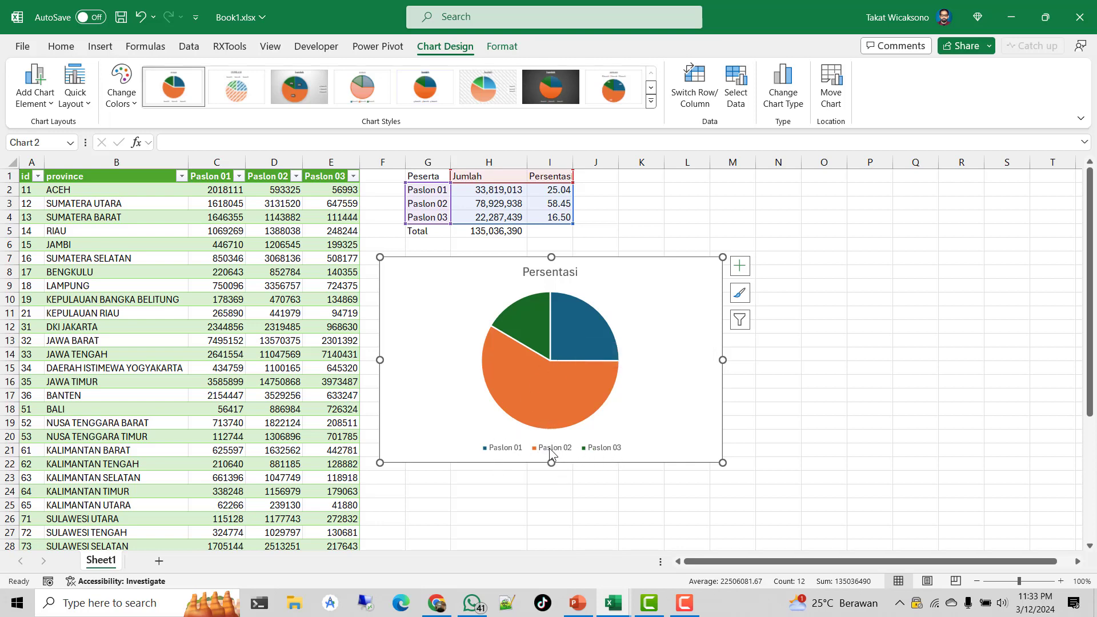
# - Add data callouts to the slices of the Persentasi pie chart
pyautogui.moveTo(537, 390)
pyautogui.click(589, 337)
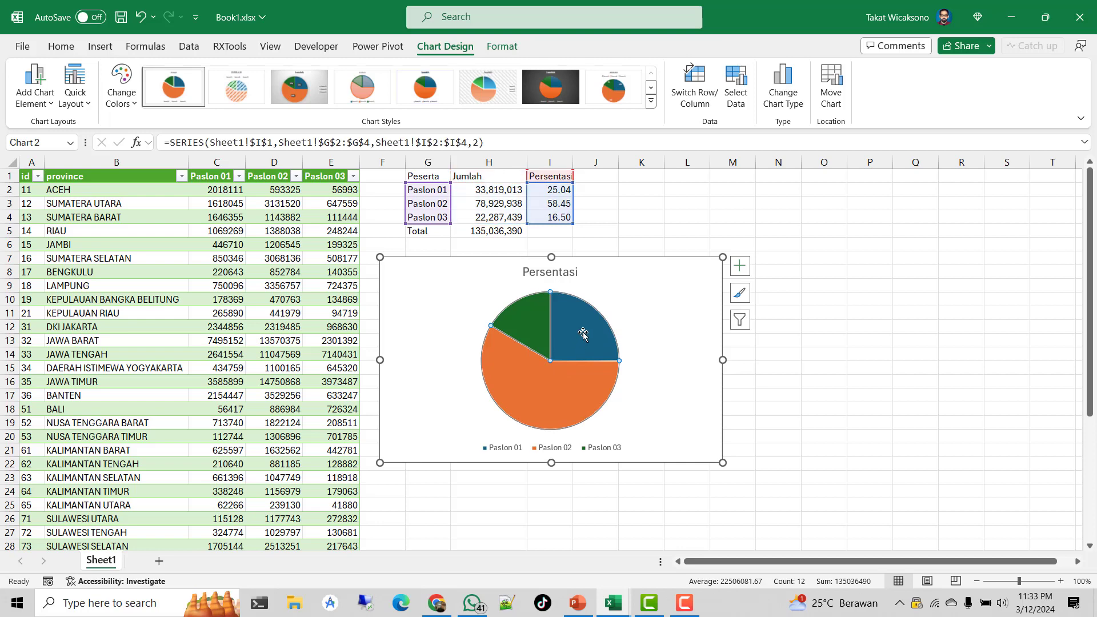
pyautogui.rightClick(583, 335)
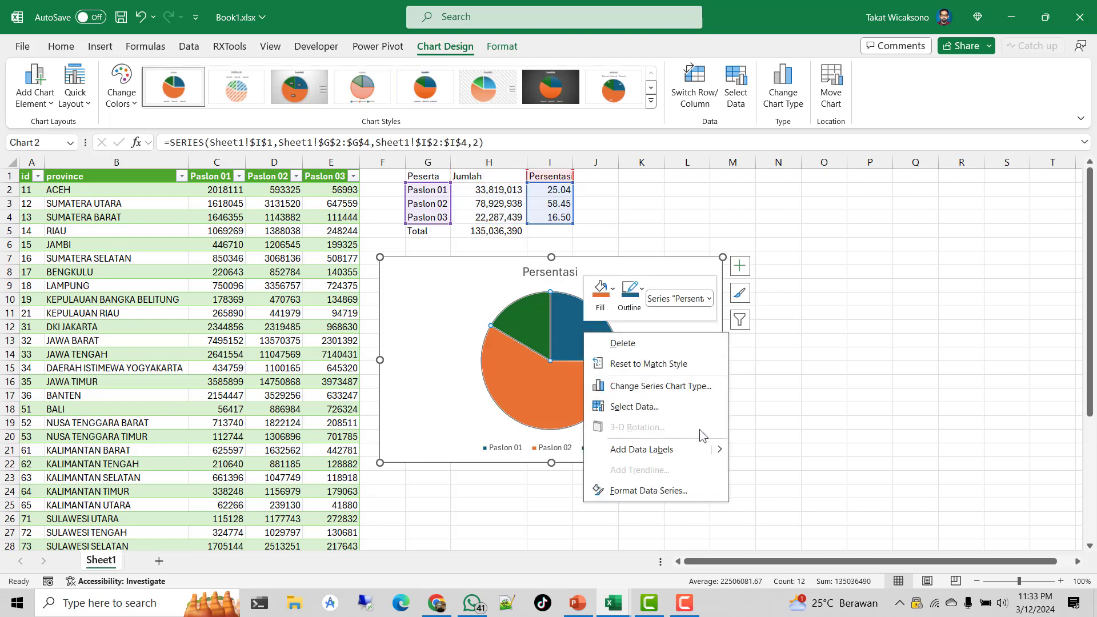
pyautogui.moveTo(722, 450)
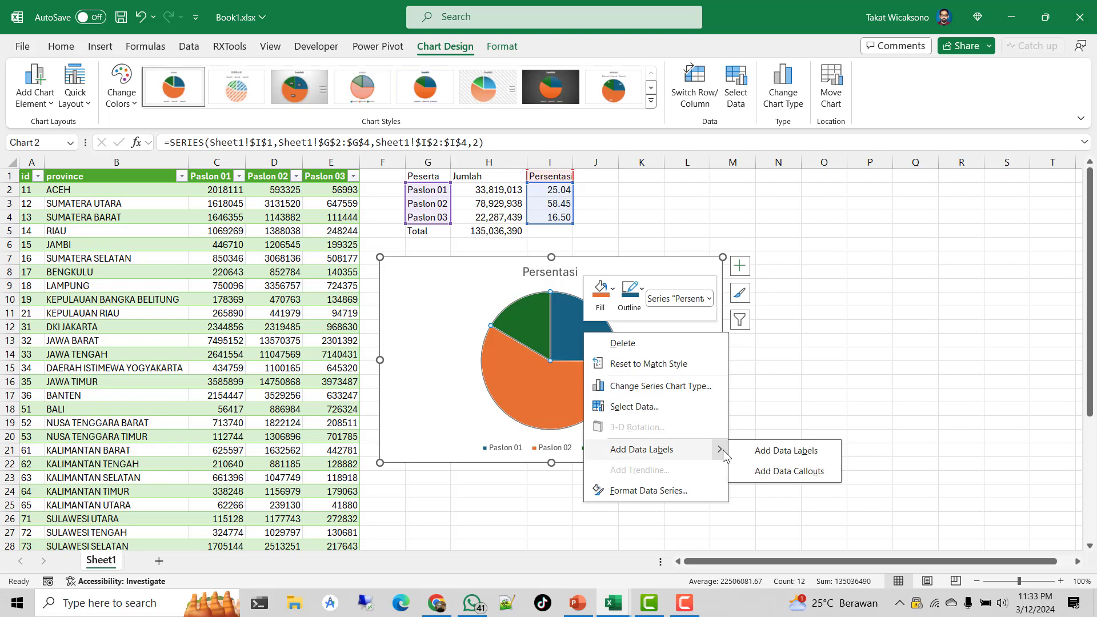
pyautogui.click(817, 471)
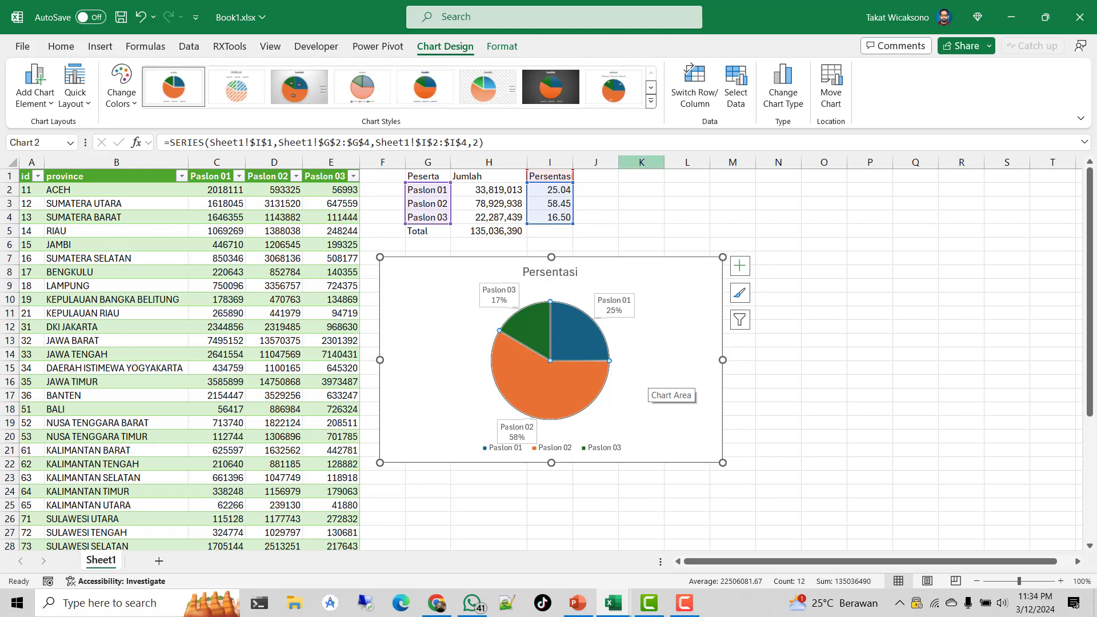
# - Refresh the query behind the imported province results table
pyautogui.click(264, 317)
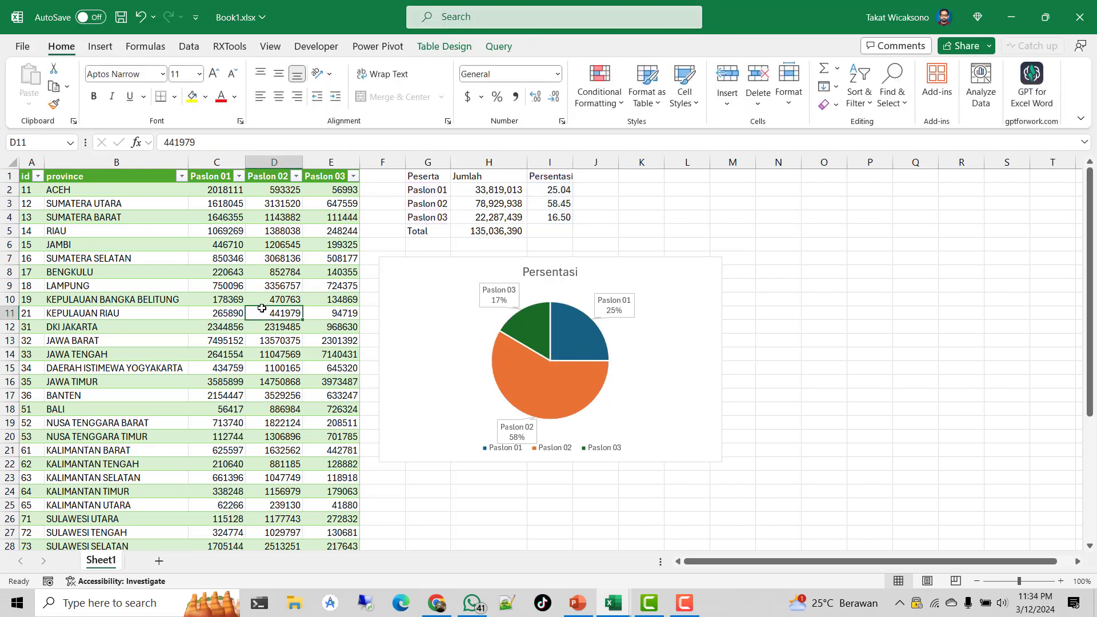
pyautogui.click(142, 220)
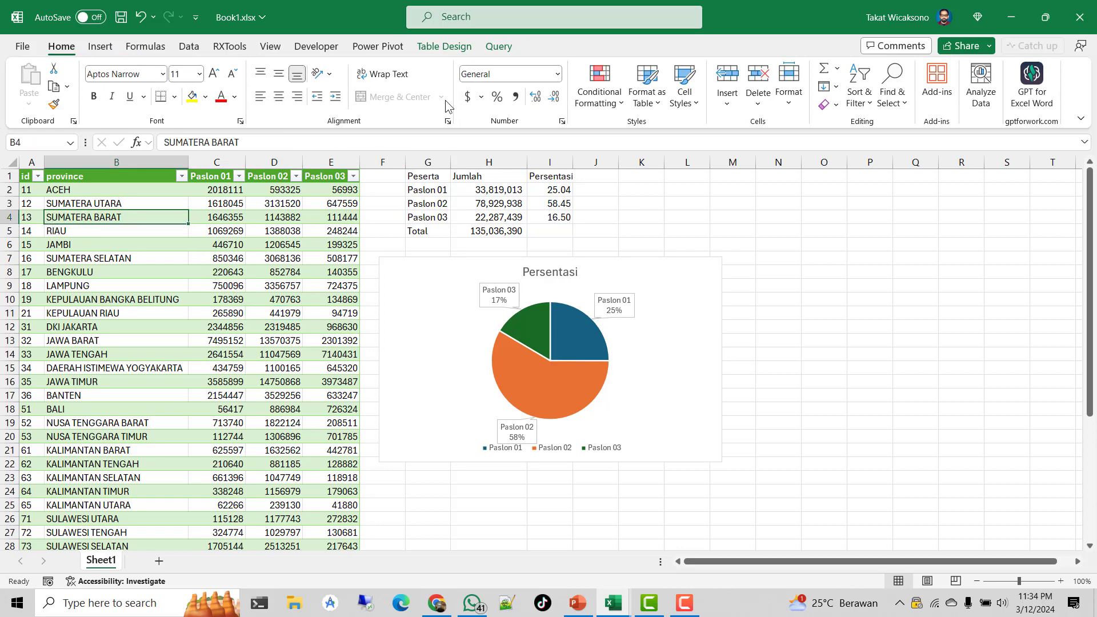
pyautogui.click(498, 46)
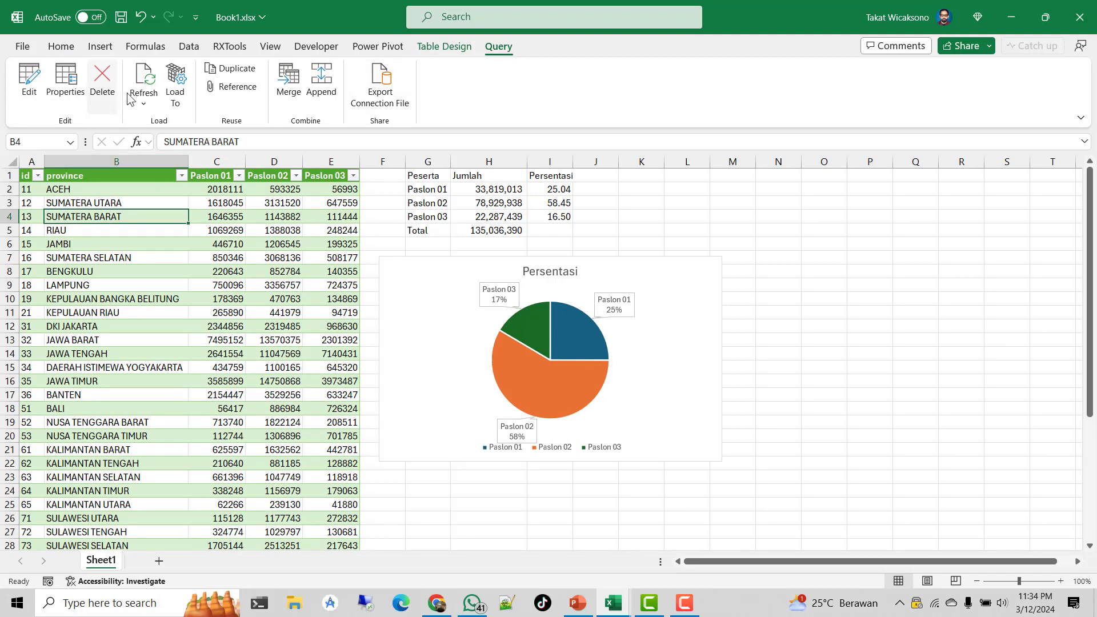
pyautogui.click(145, 81)
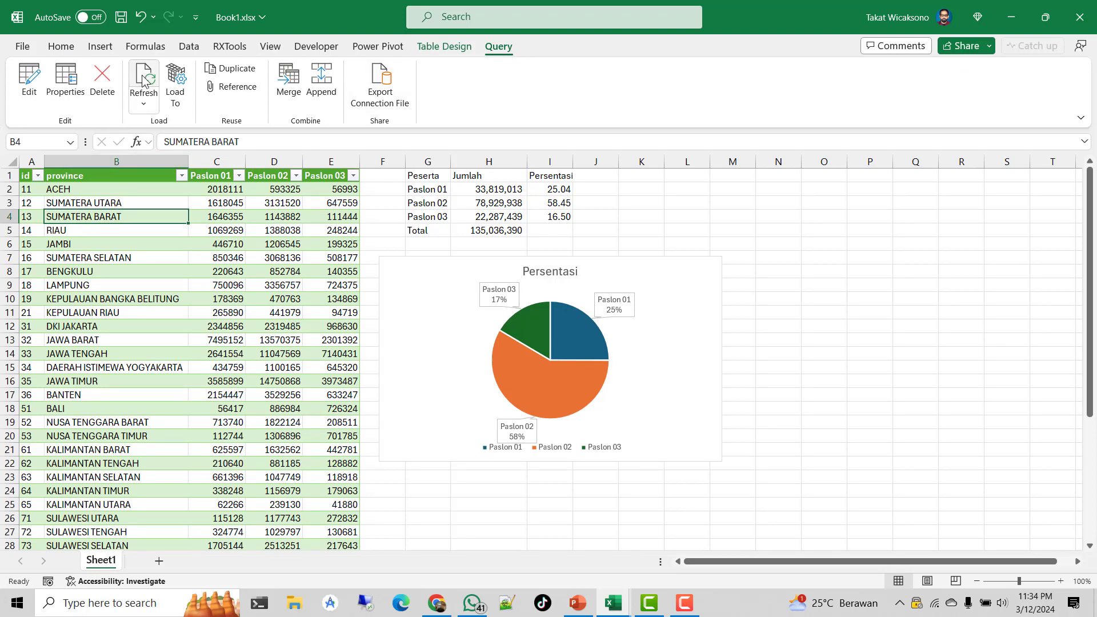